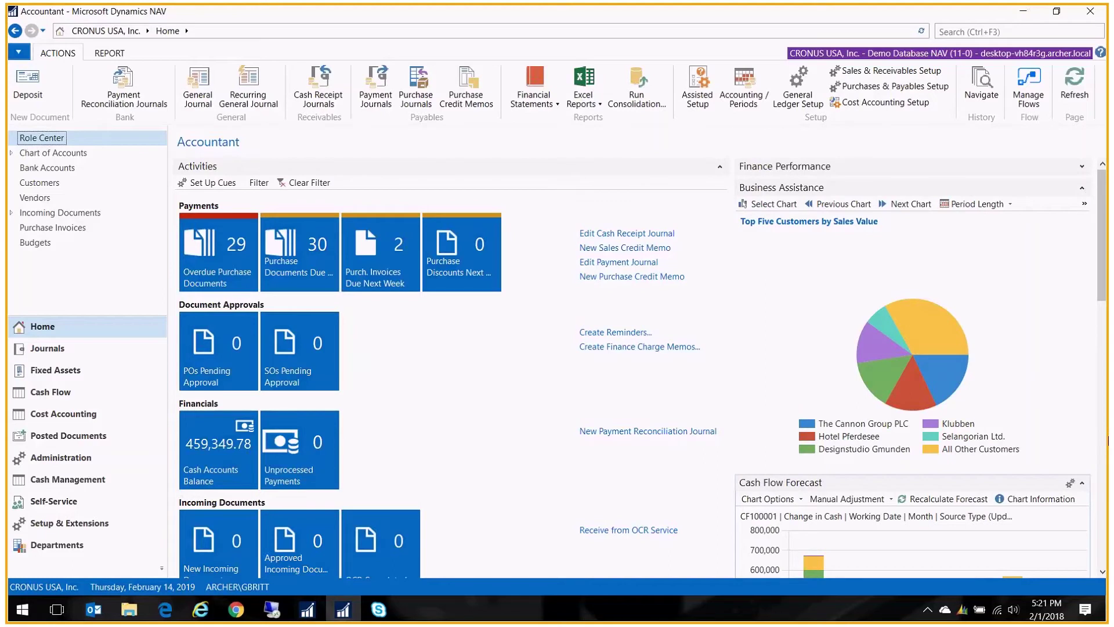
Switch from the Accountant Role Center toward the Administration area
left_click(1010, 27)
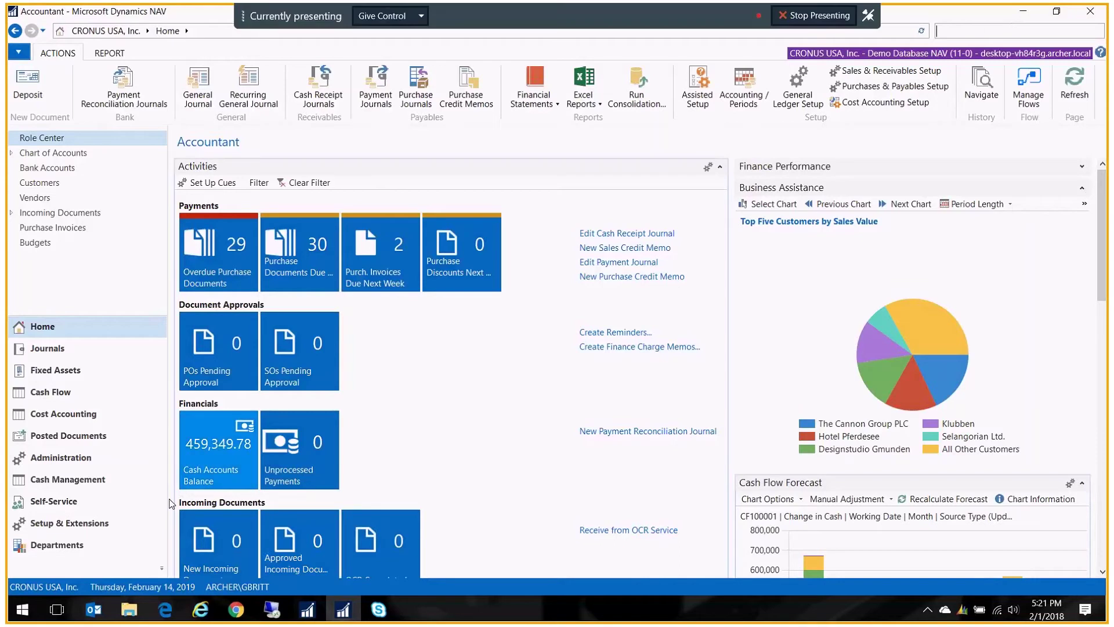
Open the secretary's Employee Card from the Employees list and show its Employee Posting Group choices
left_click(56, 458)
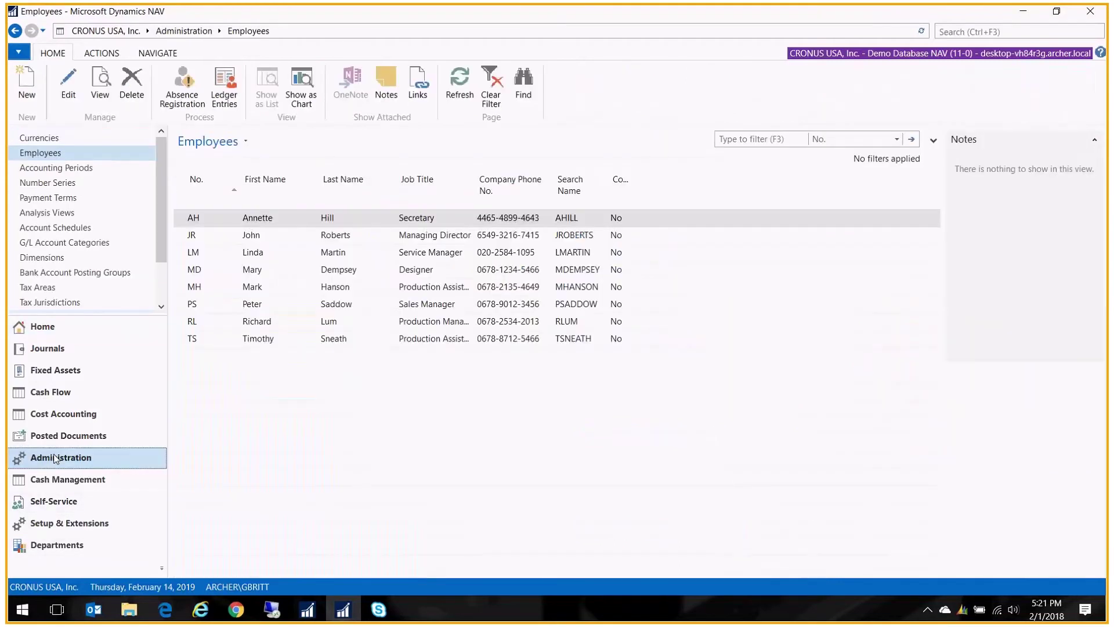
double_click(263, 219)
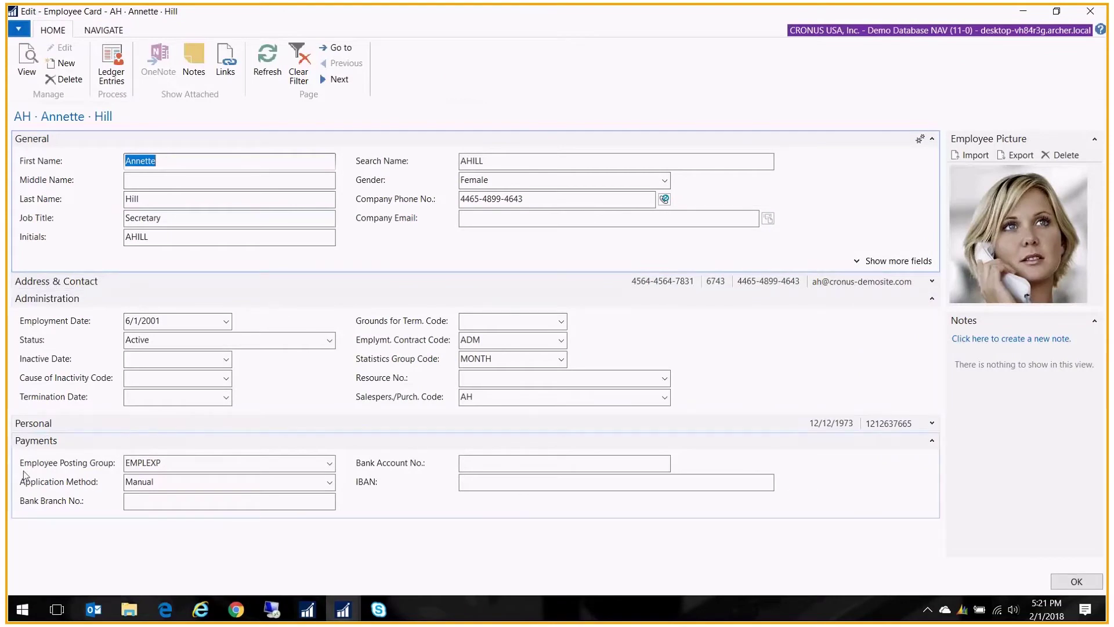
left_click(133, 460)
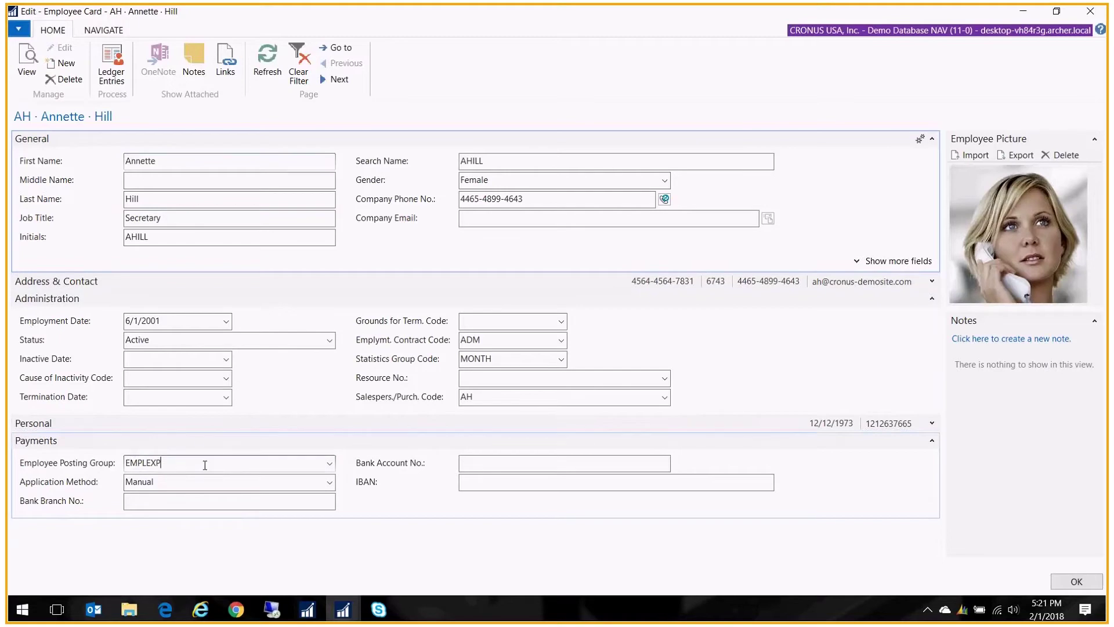
left_click(331, 464)
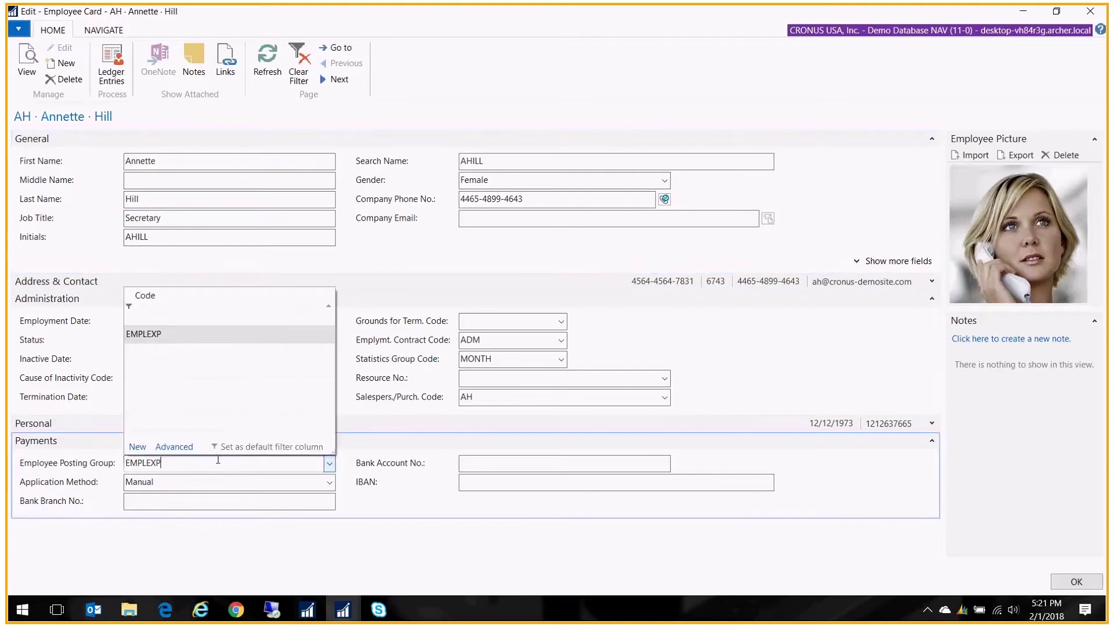
Confirm EMPLEXP uses payables account 23850 Employees Payable, keep it, and close the card
left_click(174, 447)
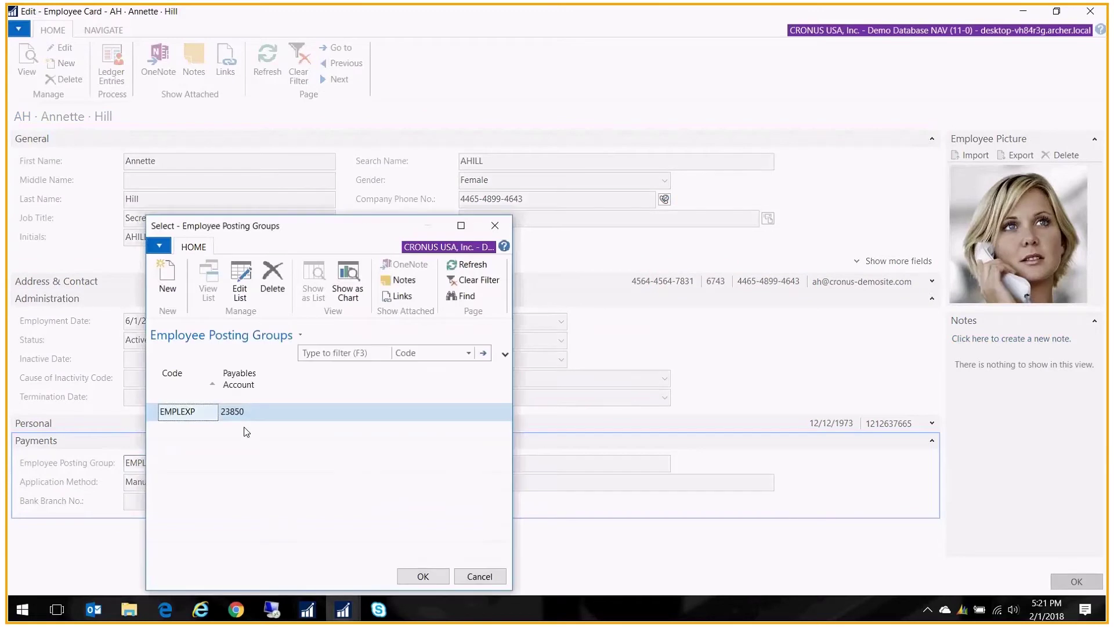
key("Tab")
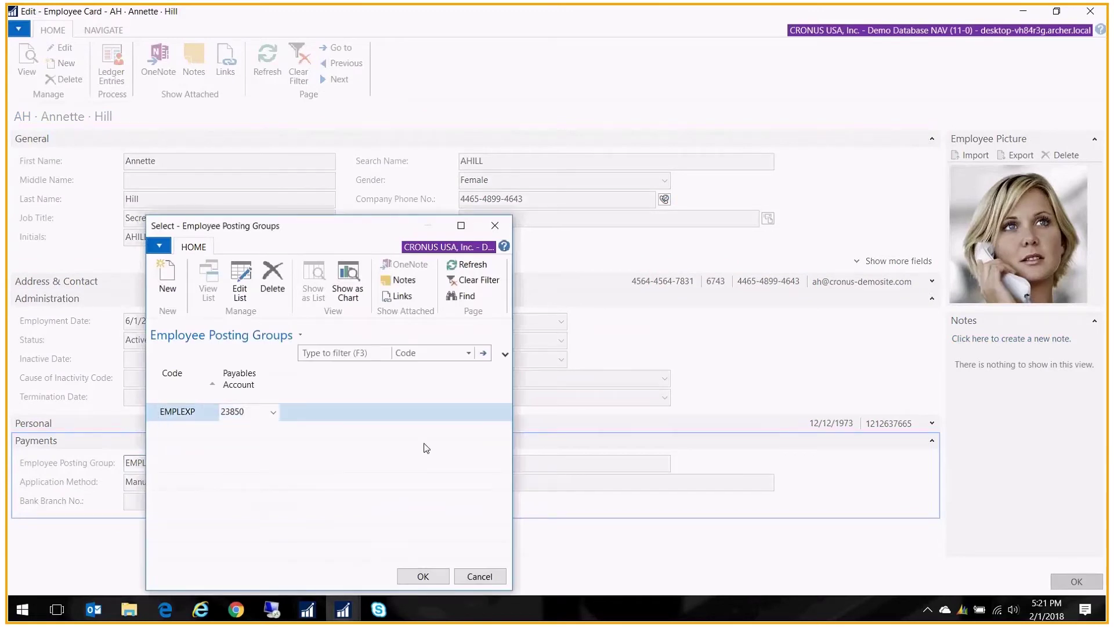
left_click(273, 413)
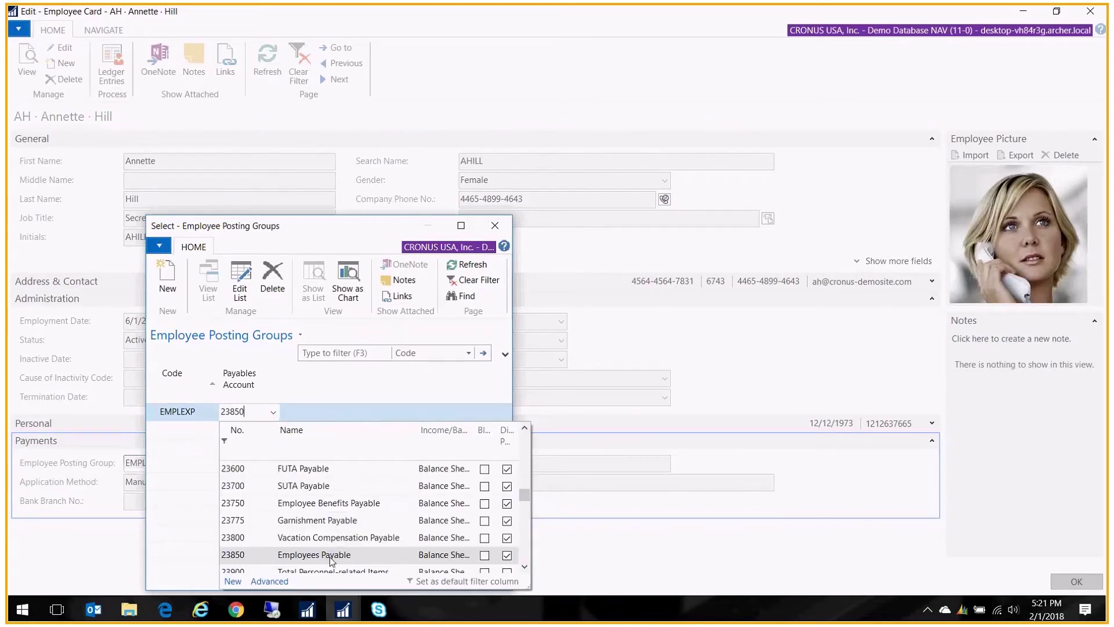
left_click(495, 226)
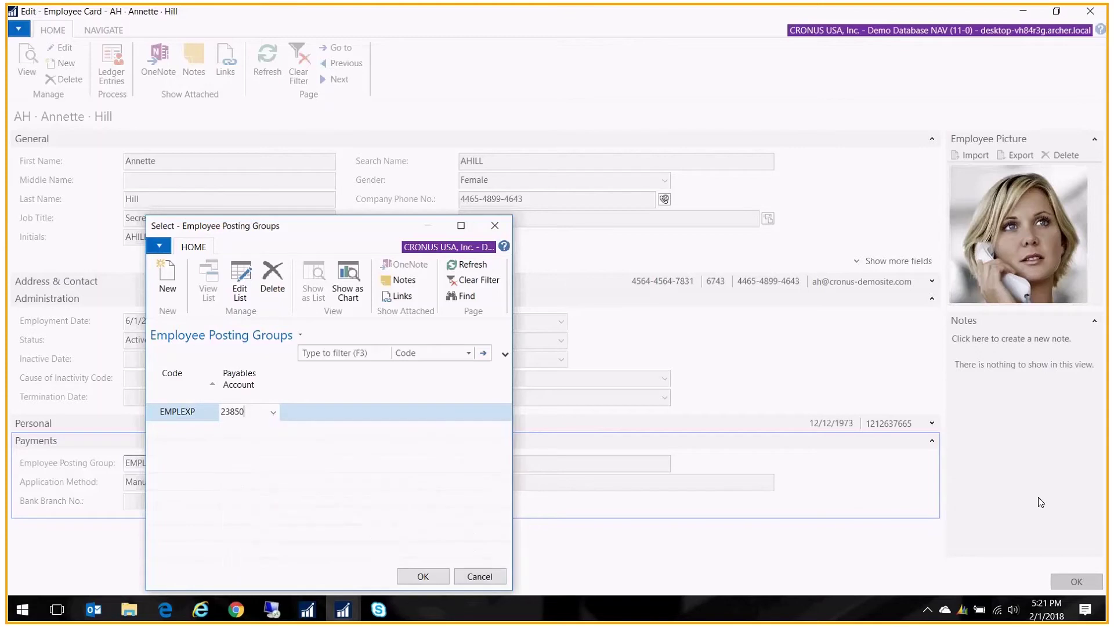
left_click(426, 577)
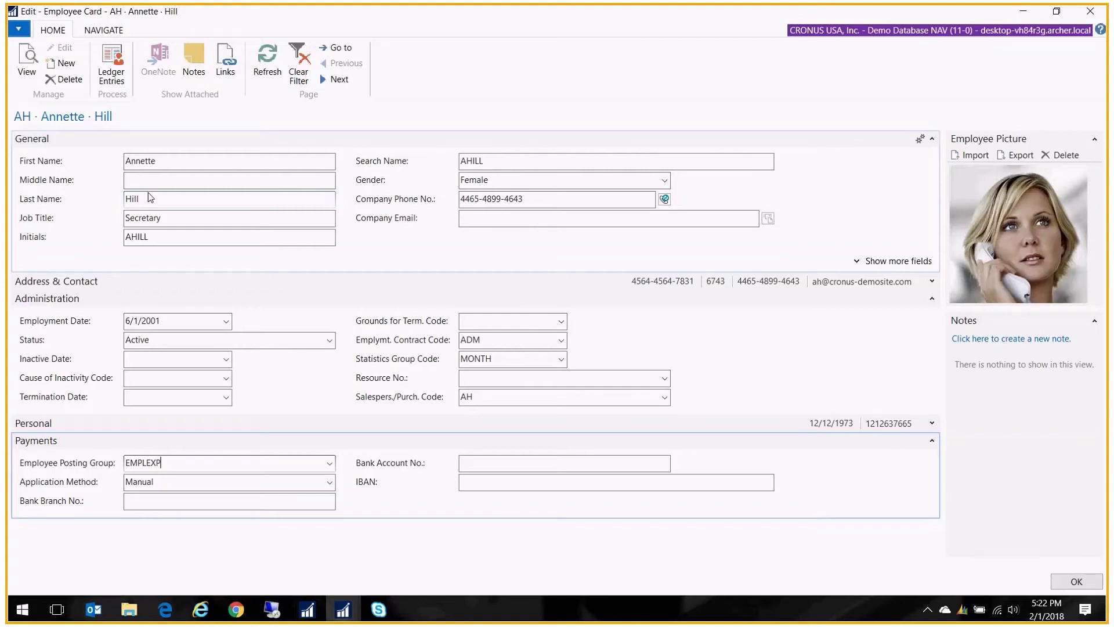
key("Escape")
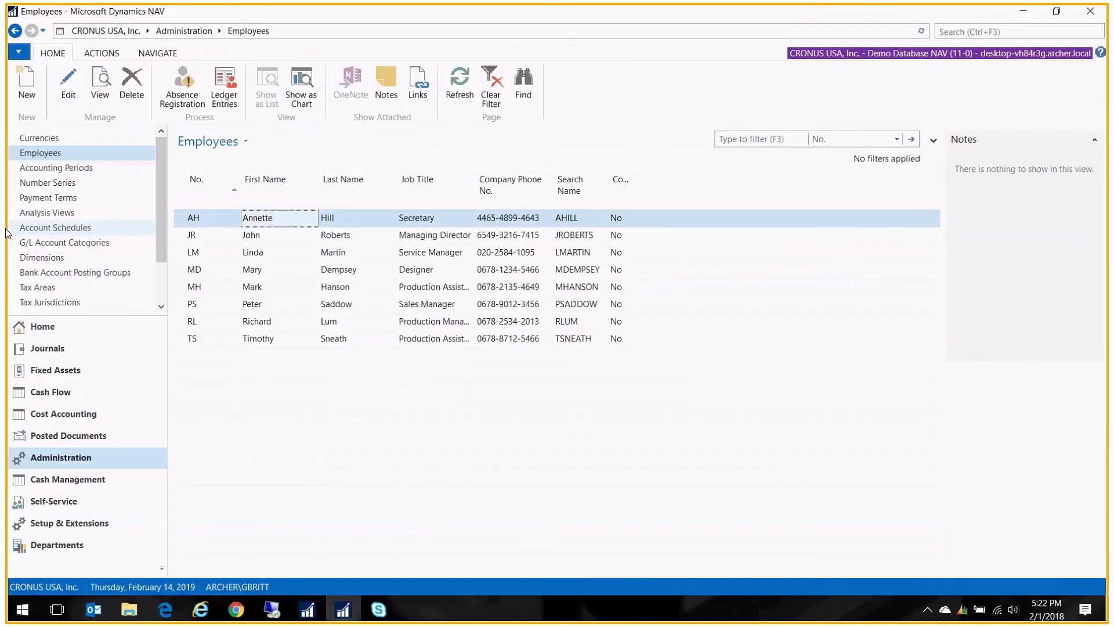
Open the EMPLOYEE general journal batch
left_click(52, 348)
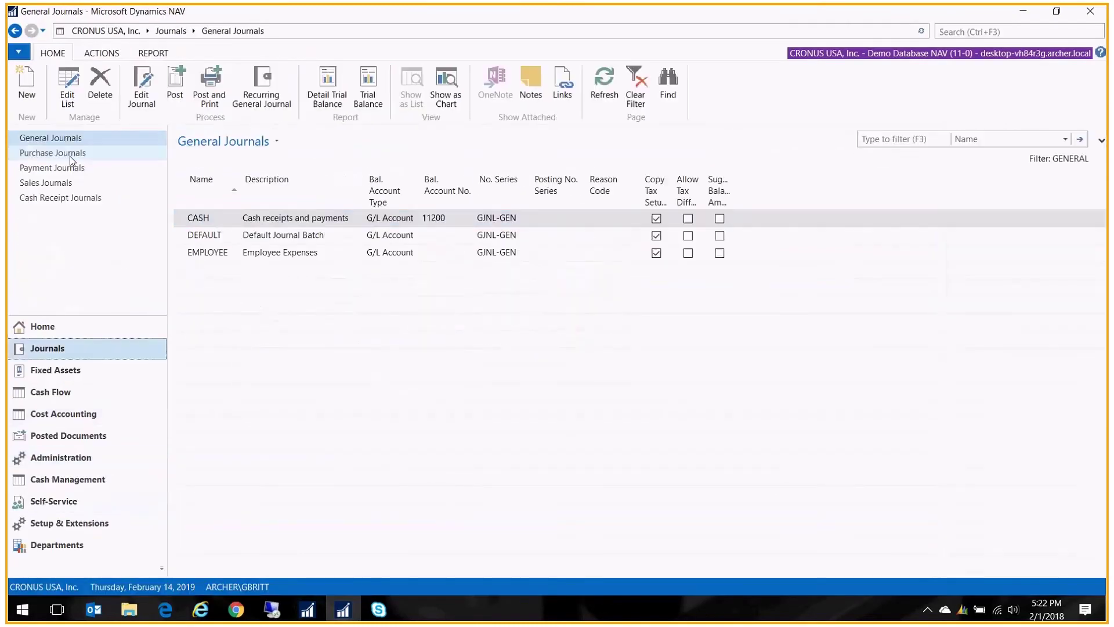
left_click(219, 255)
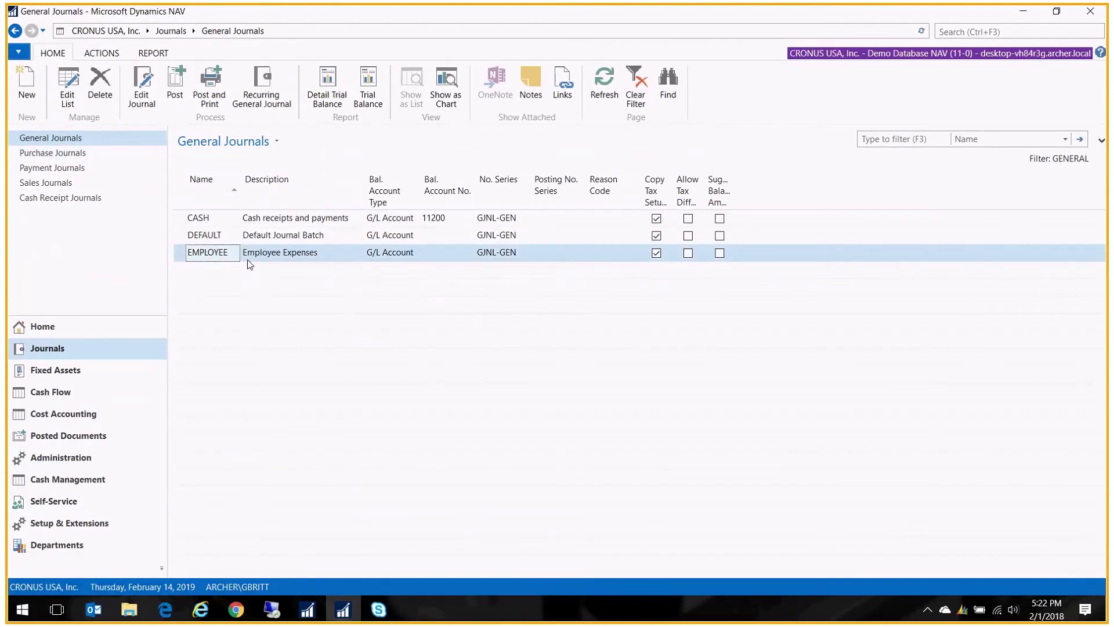
double_click(218, 256)
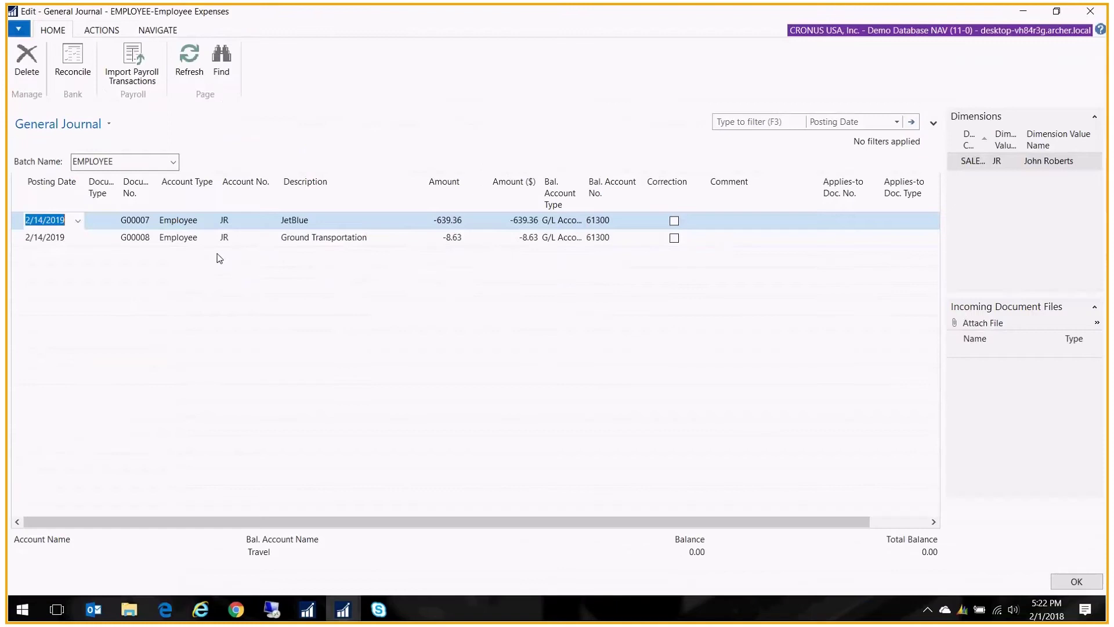
Add new journal line G00009 dated 2/14/2019 with Account Type Employee
left_click(214, 225)
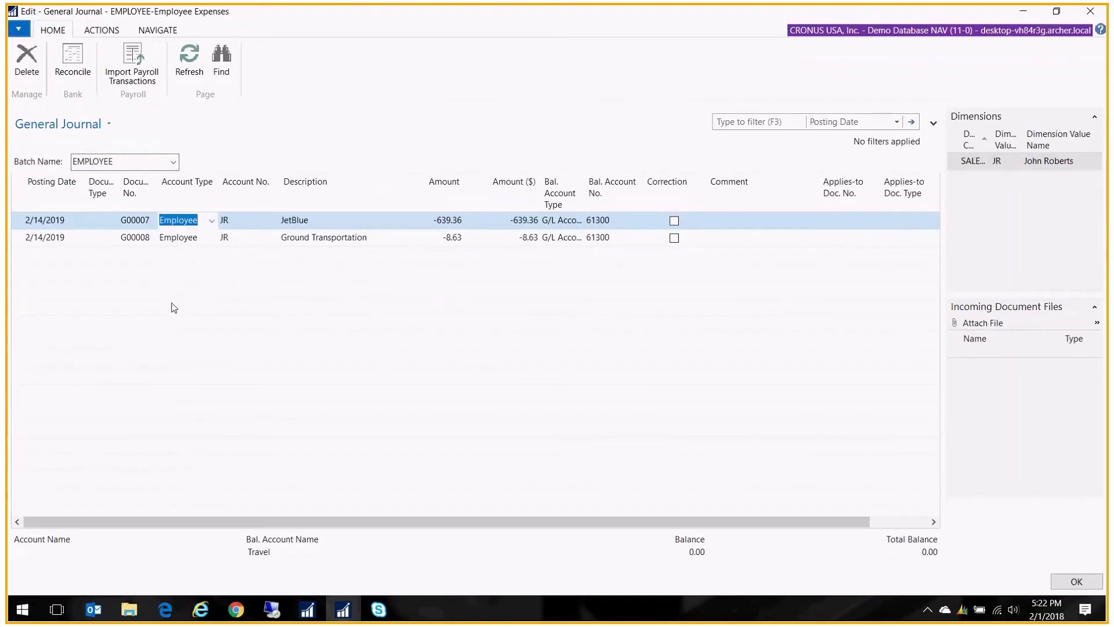
left_click(48, 258)
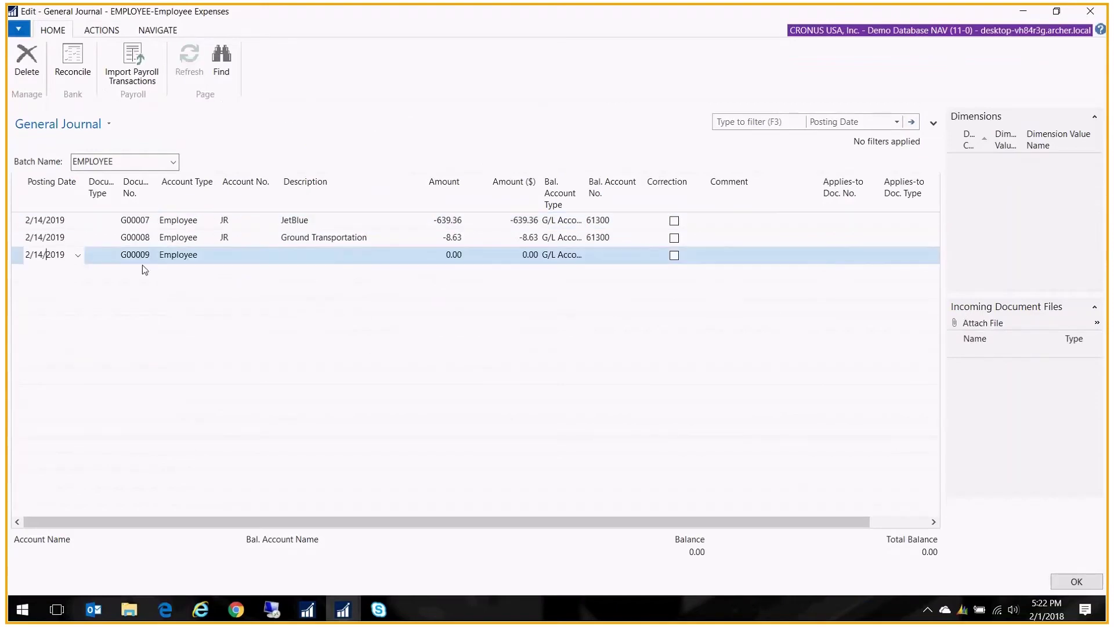
left_click(186, 256)
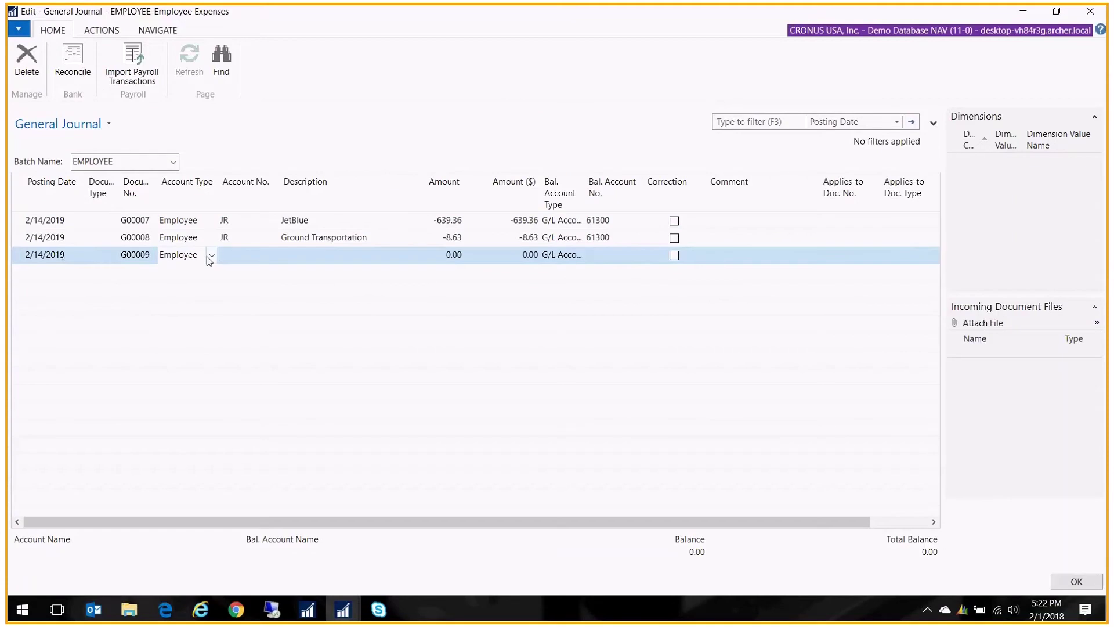
left_click(211, 255)
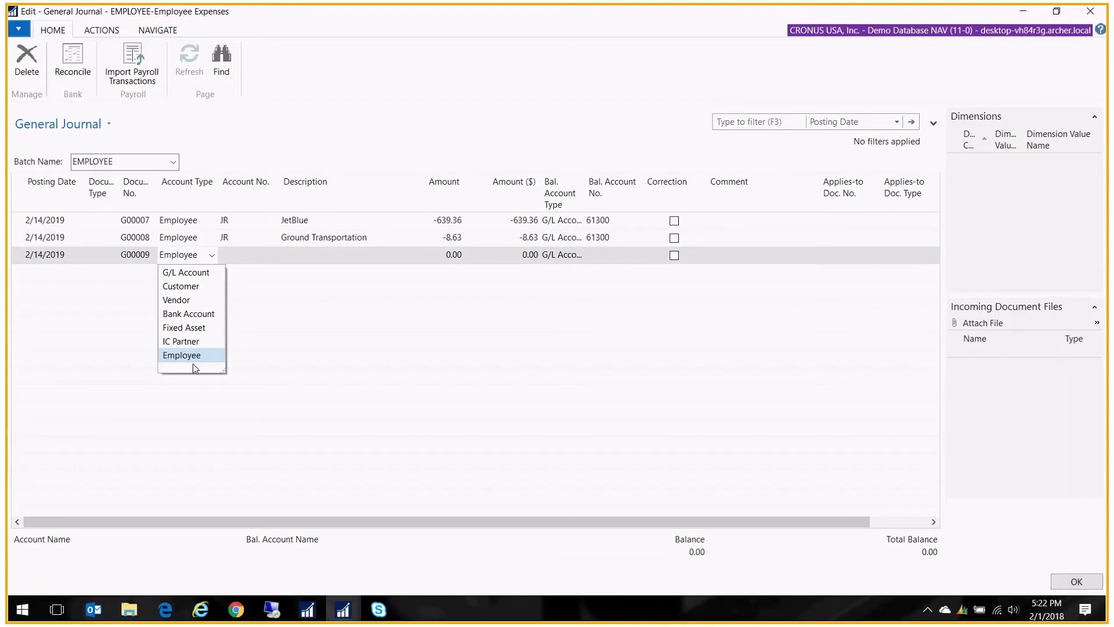
left_click(246, 257)
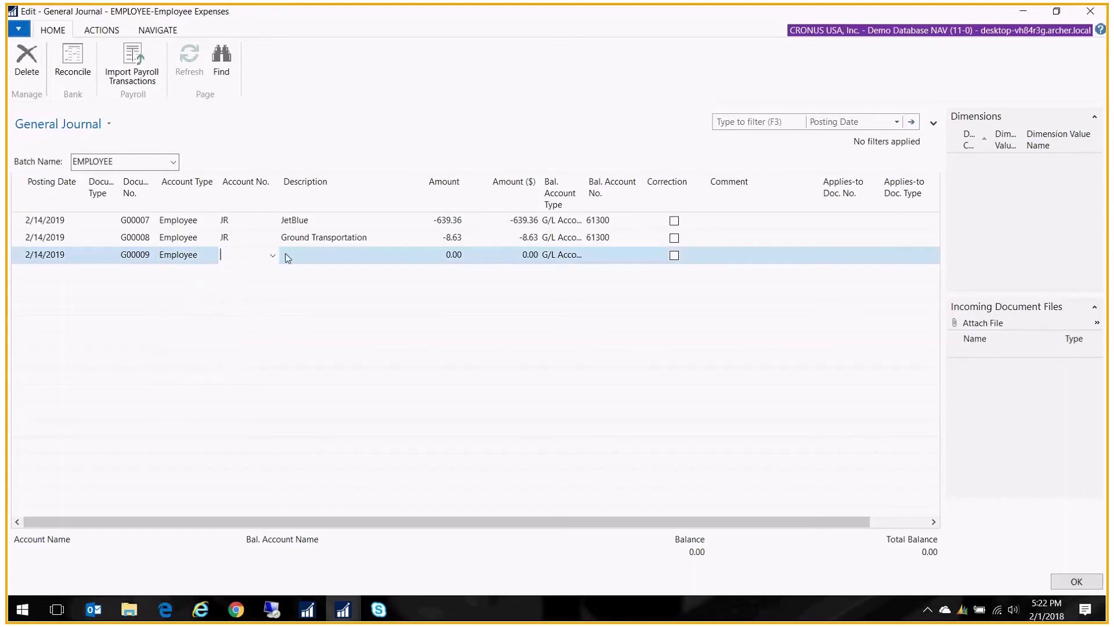
Assign line G00009 to the secretary's employee account
left_click(272, 256)
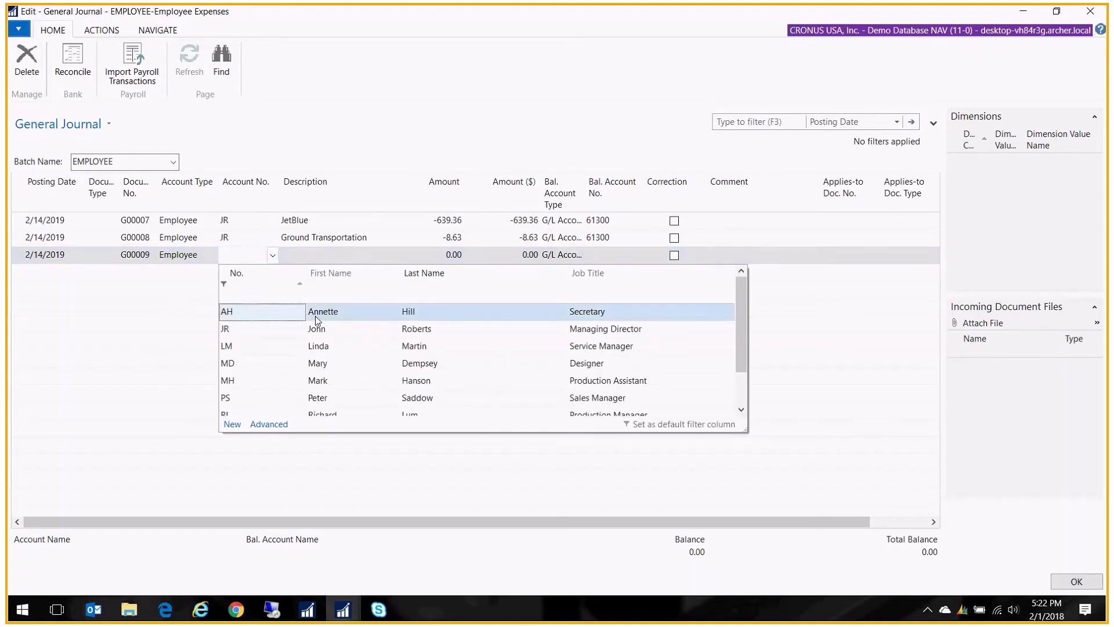
left_click(315, 316)
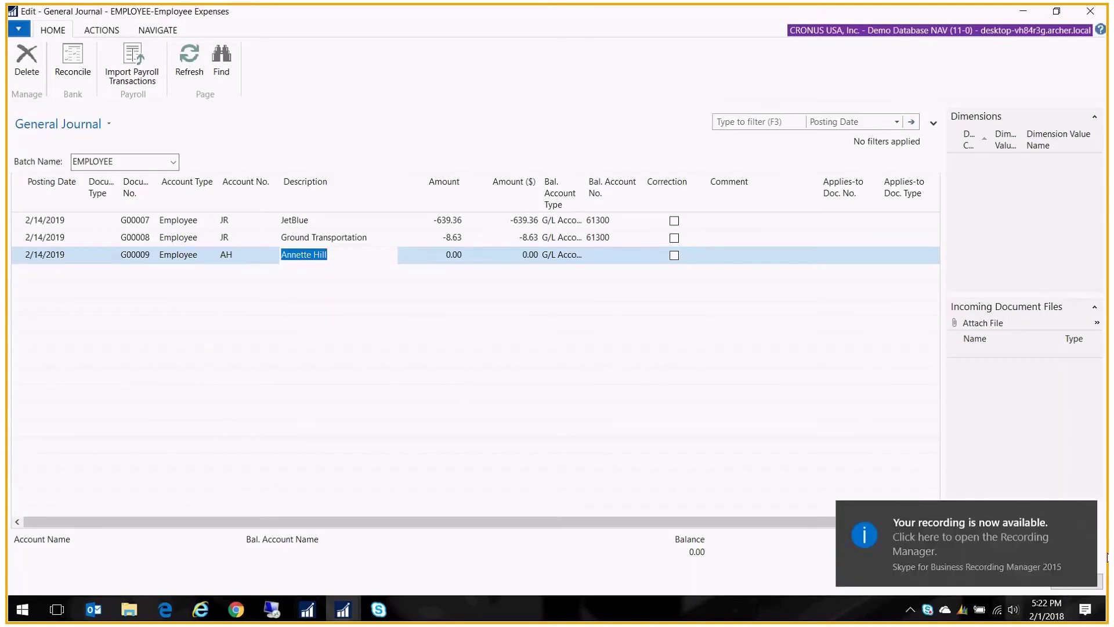
left_click(730, 600)
left_click(372, 346)
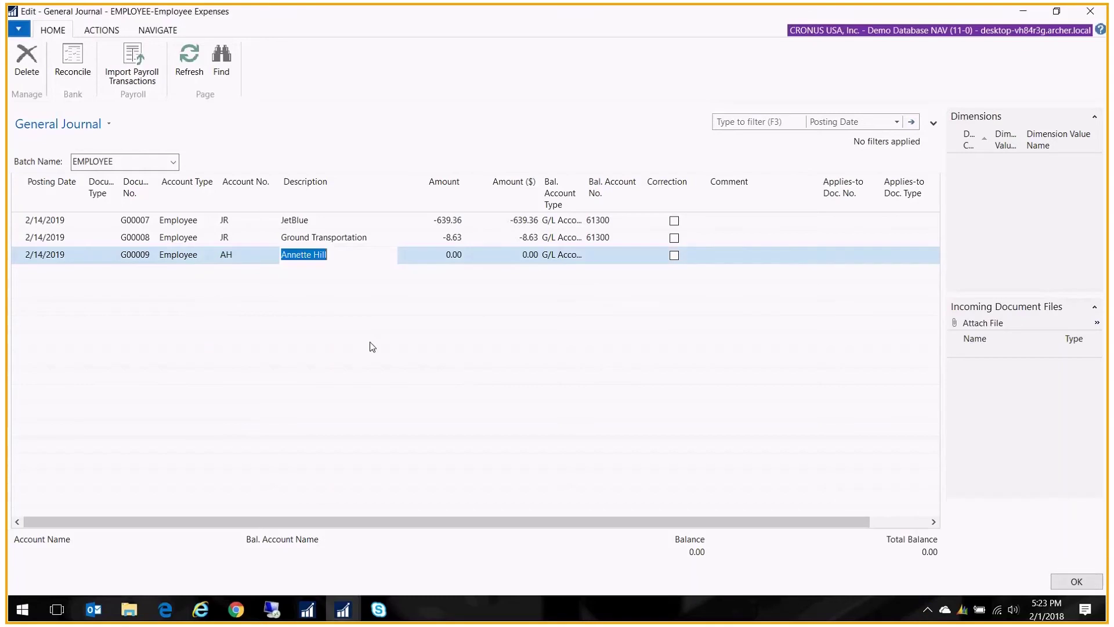
Give the line description JetBlue, amount -200 and balancing account 61300 Travel
type("JetBlue")
key("Tab")
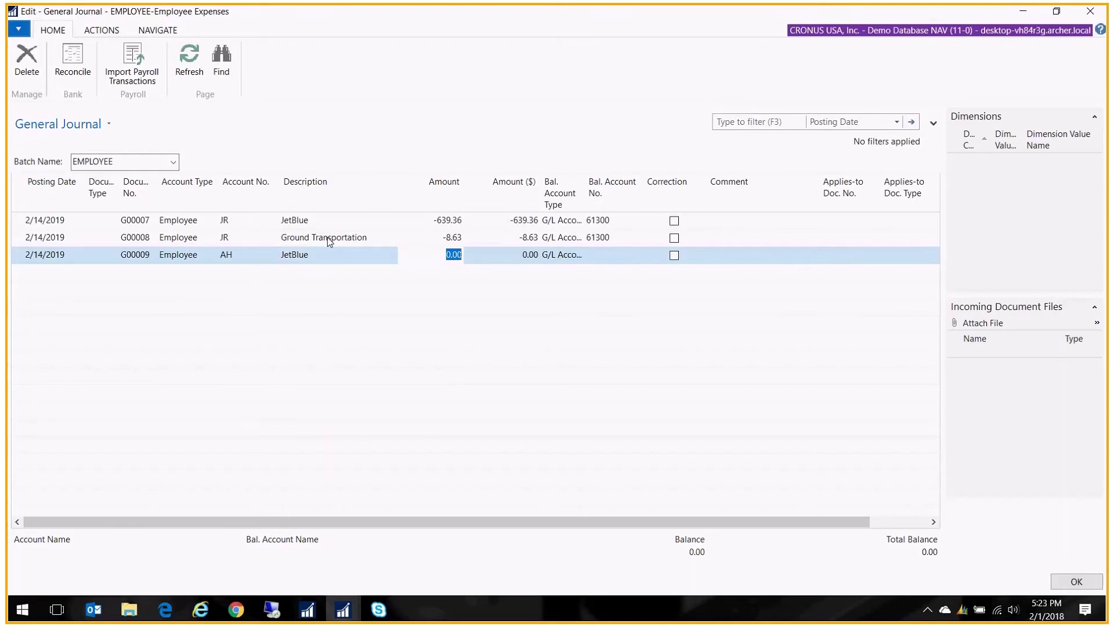
type("-200")
key("Tab")
key("Tab")
key("Tab")
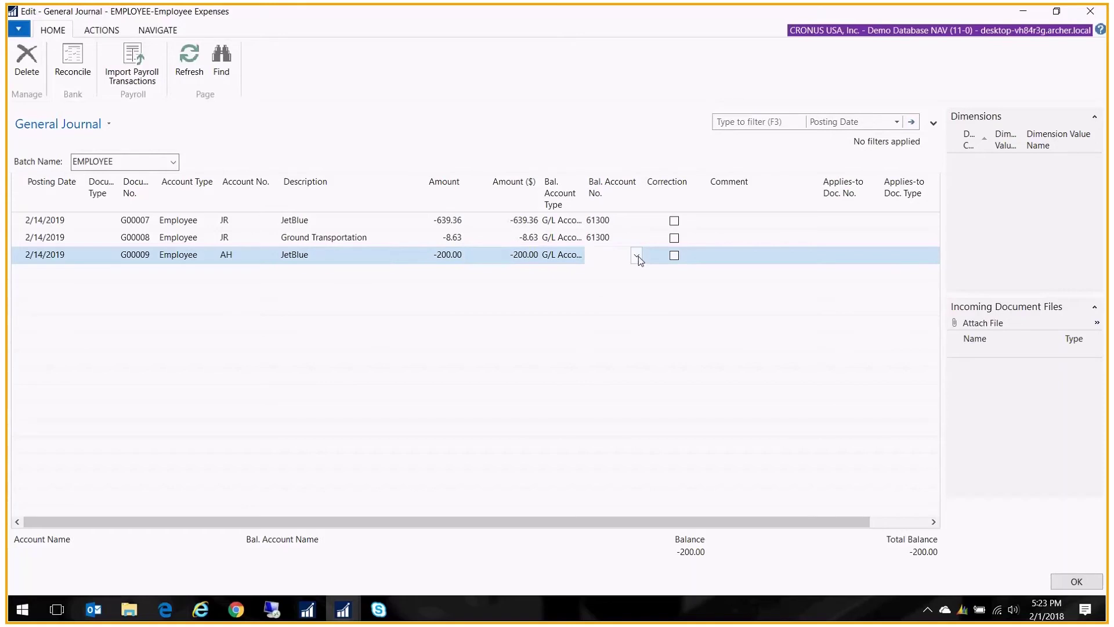
type("61")
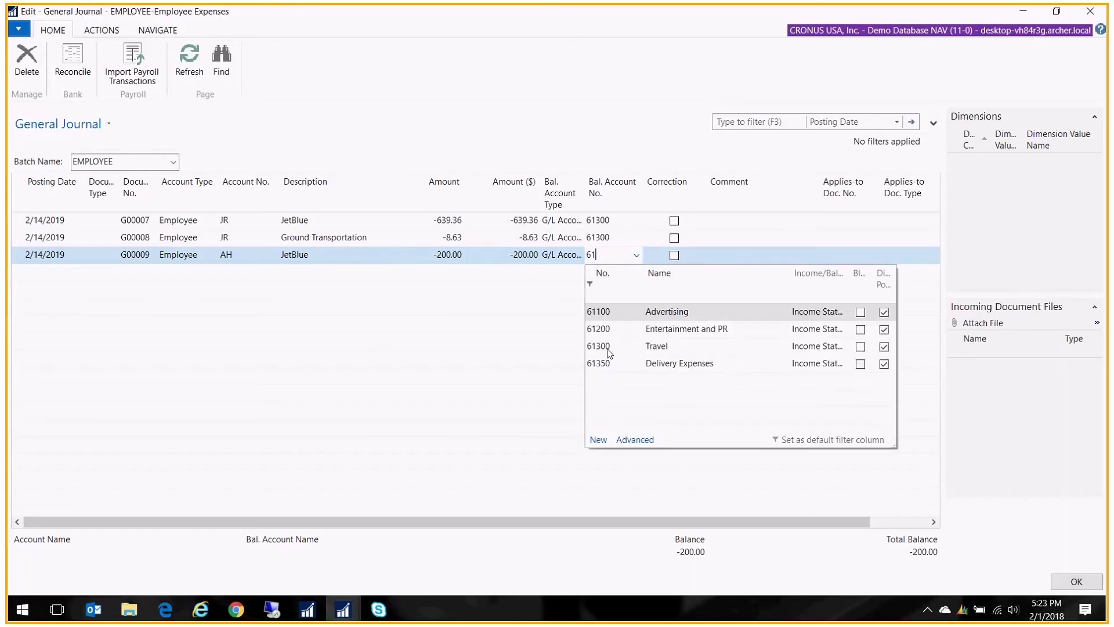
left_click(610, 348)
key("Up")
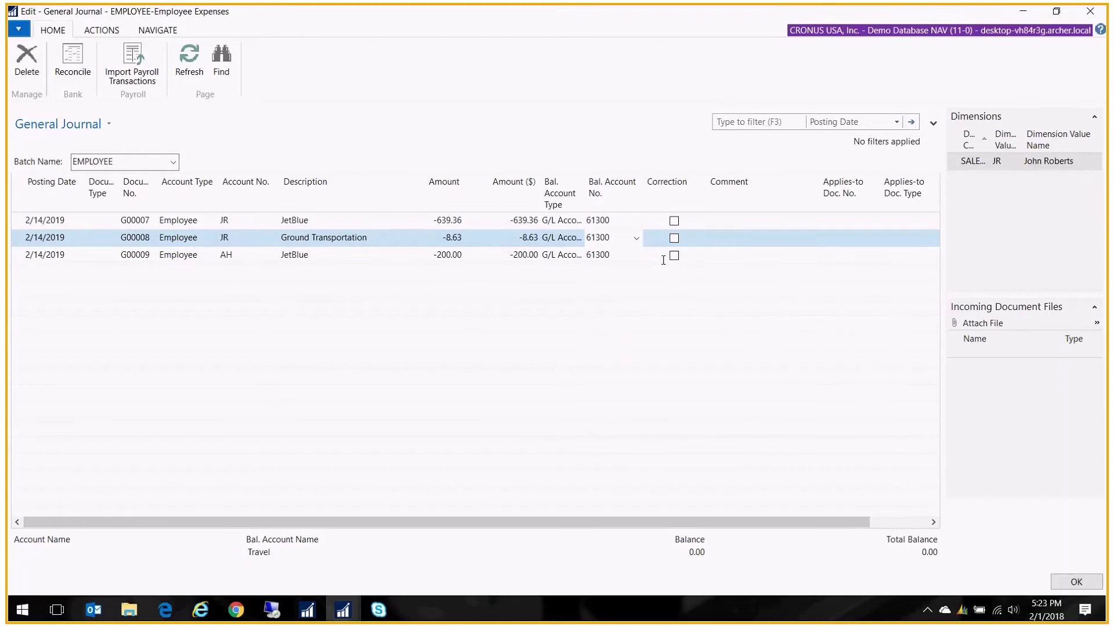
Post the three employee expense lines in the EMPLOYEE journal
key("shift+Home")
key("End")
left_click(110, 33)
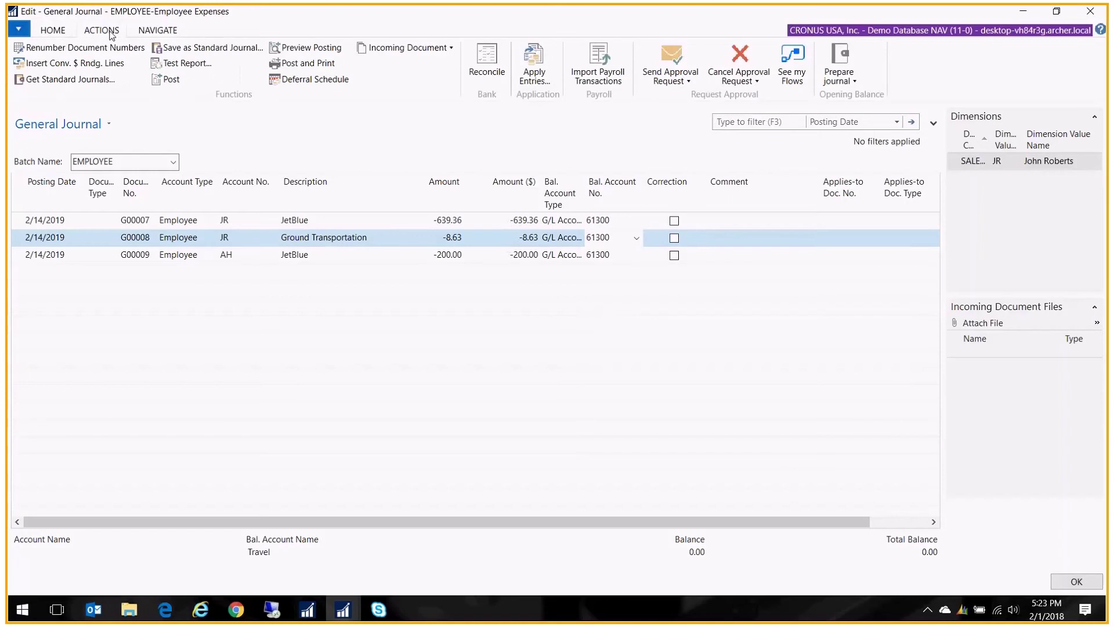
left_click(177, 86)
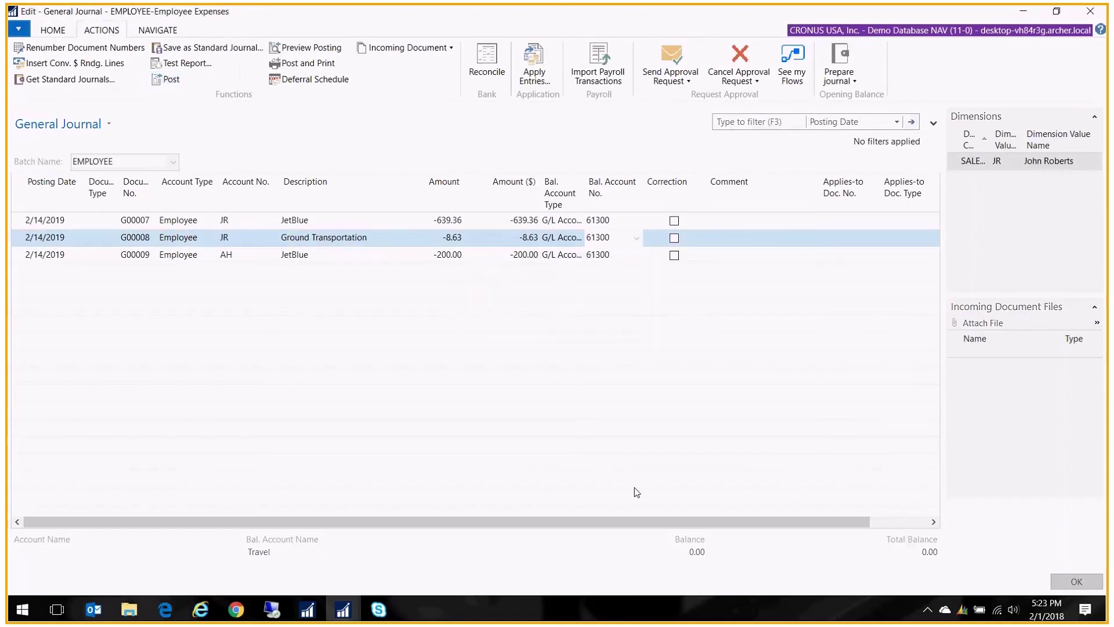
Close the emptied General Journal and open the BANK payment journal batch
left_click(624, 321)
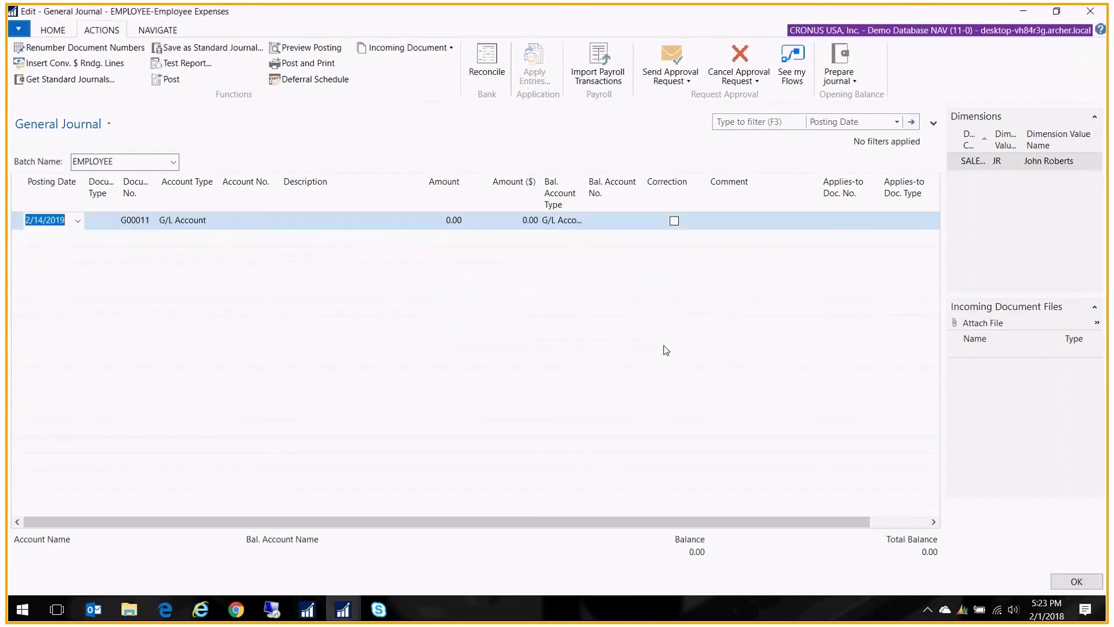
key("Escape")
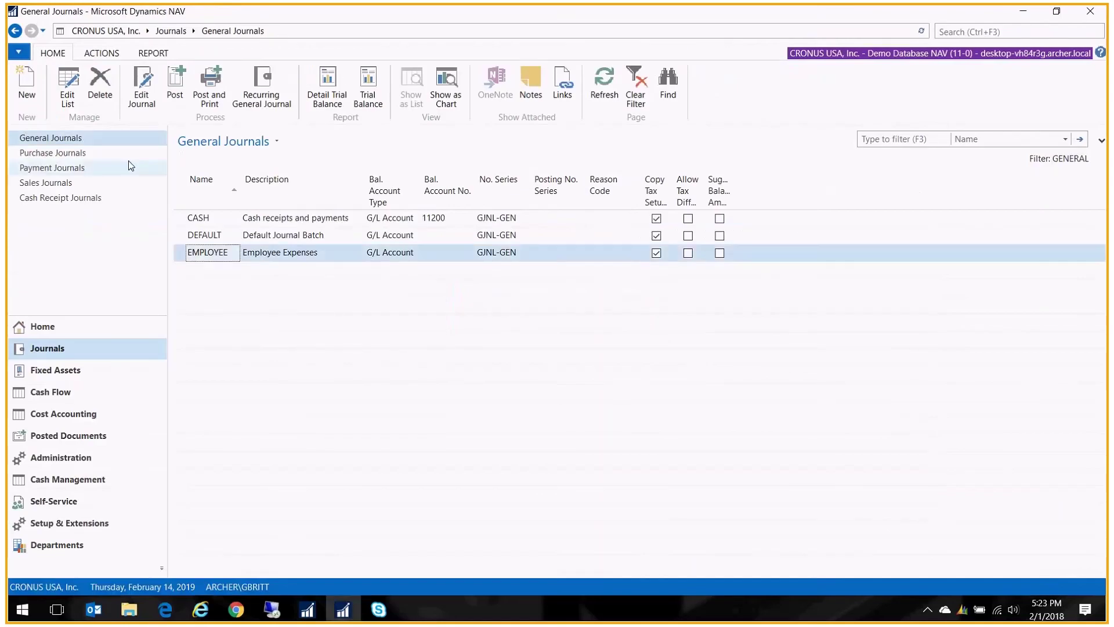
left_click(69, 169)
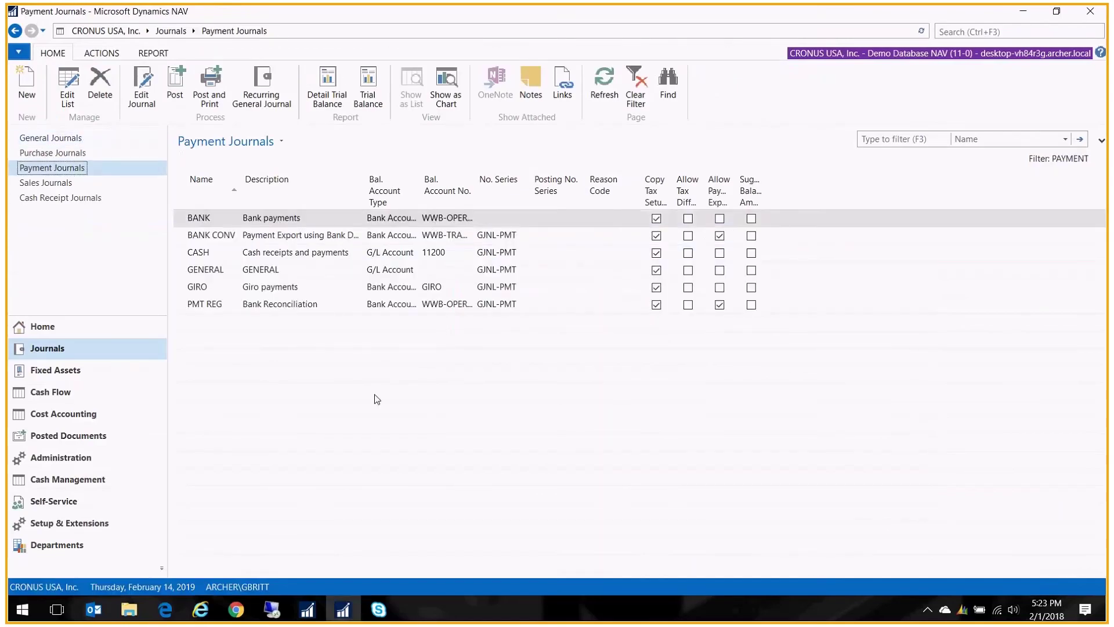
double_click(255, 223)
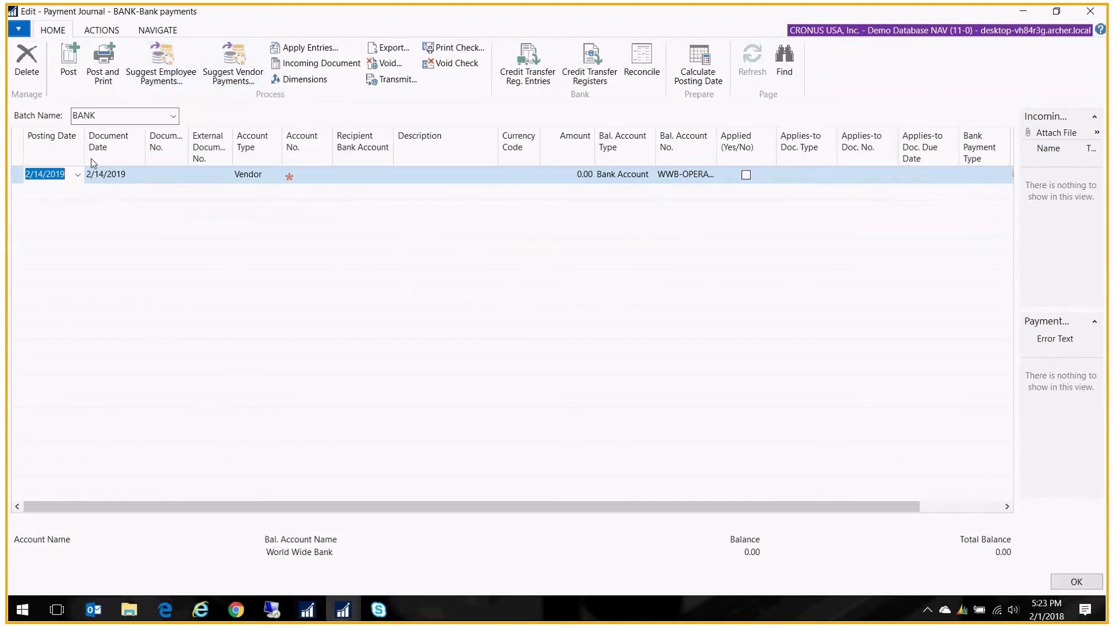
Check the new line's Account Type choices, keeping Vendor
left_click(253, 178)
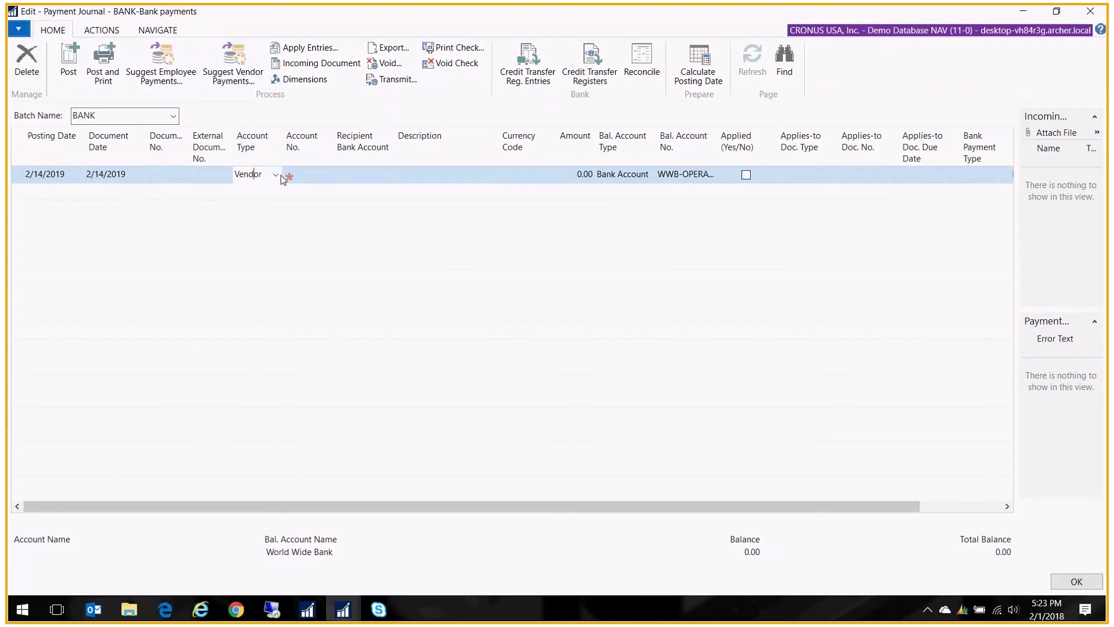
left_click(279, 175)
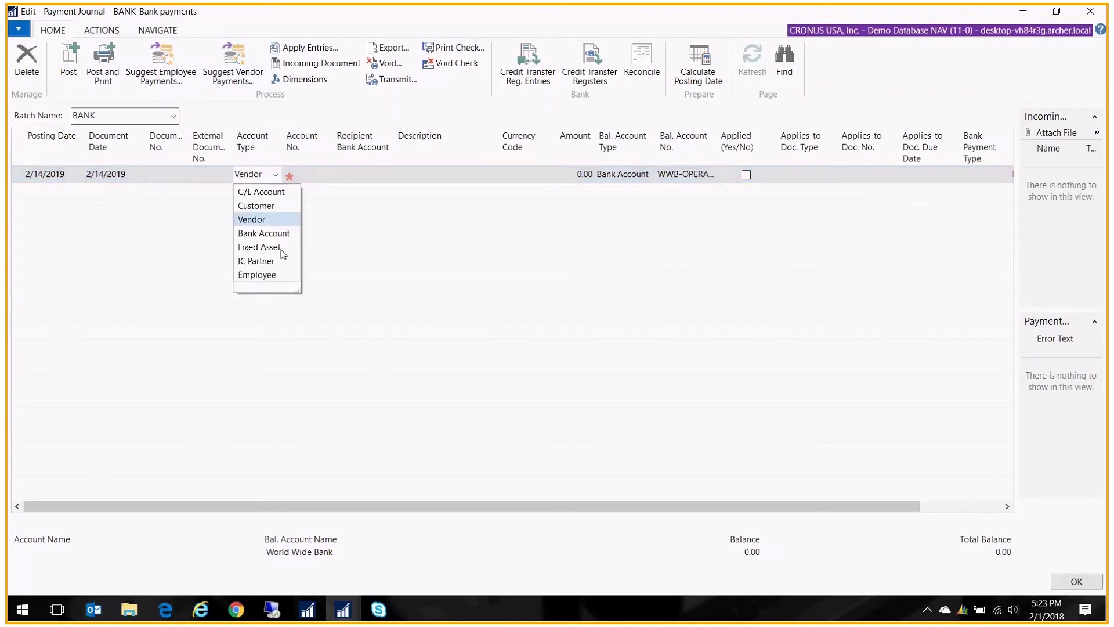
key("Escape")
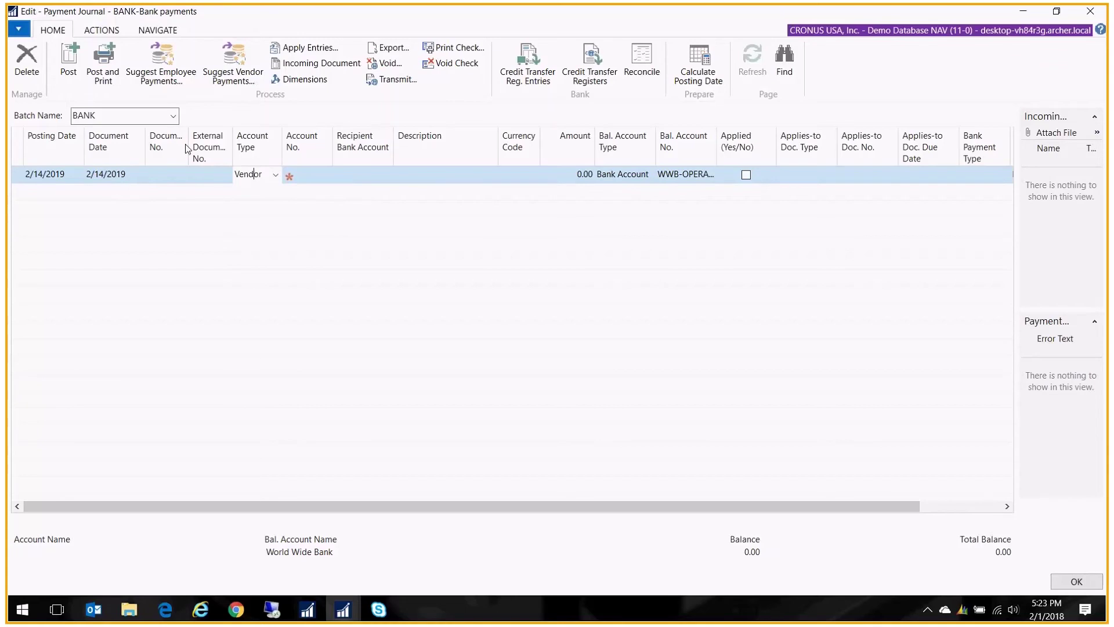
left_click(46, 180)
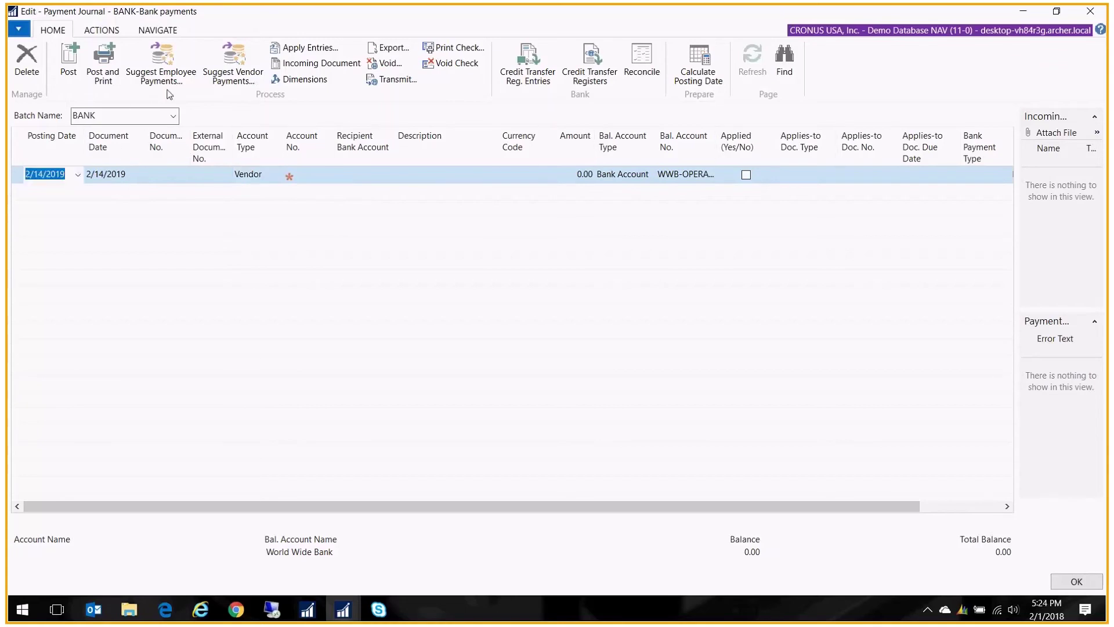
Run Suggest Employee Payments with Starting Document No. G100
left_click(156, 77)
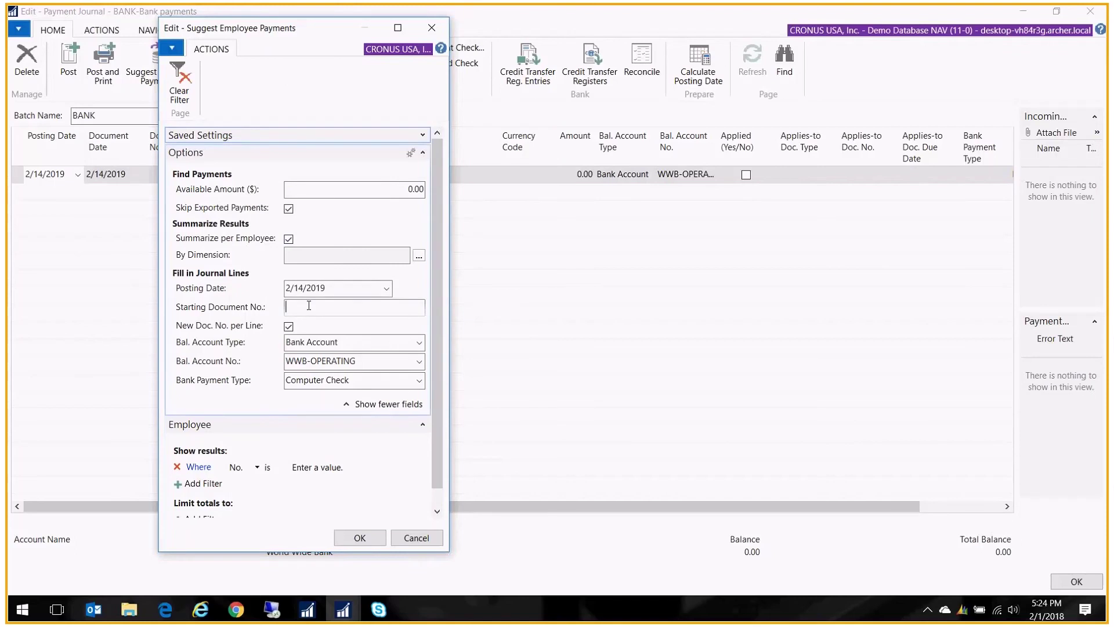
left_click(354, 308)
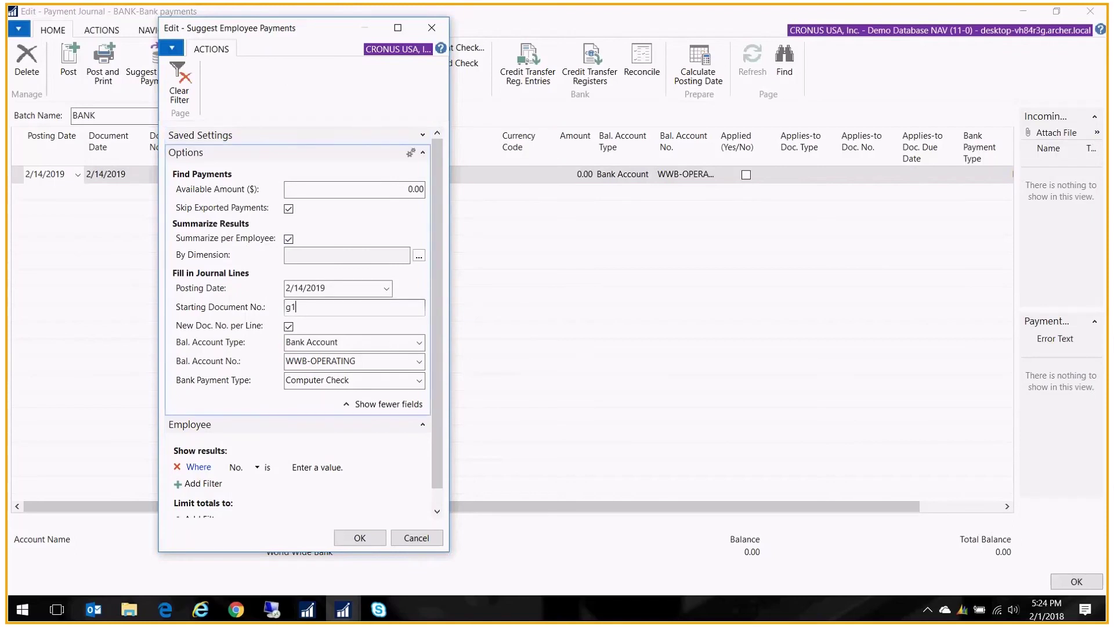
type("00")
key("Tab")
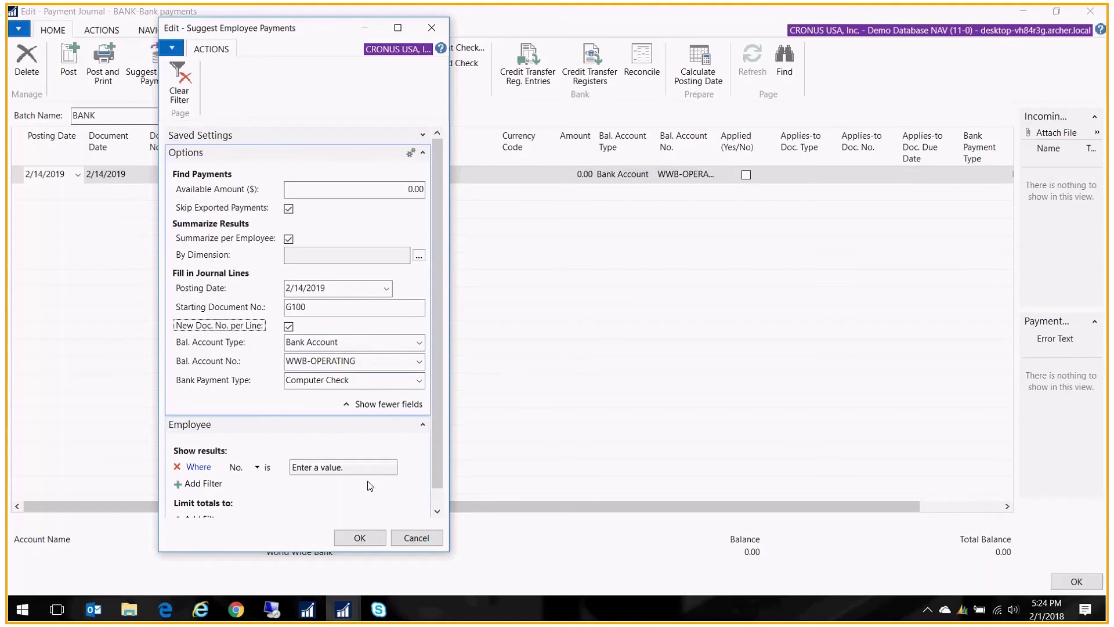
left_click(365, 538)
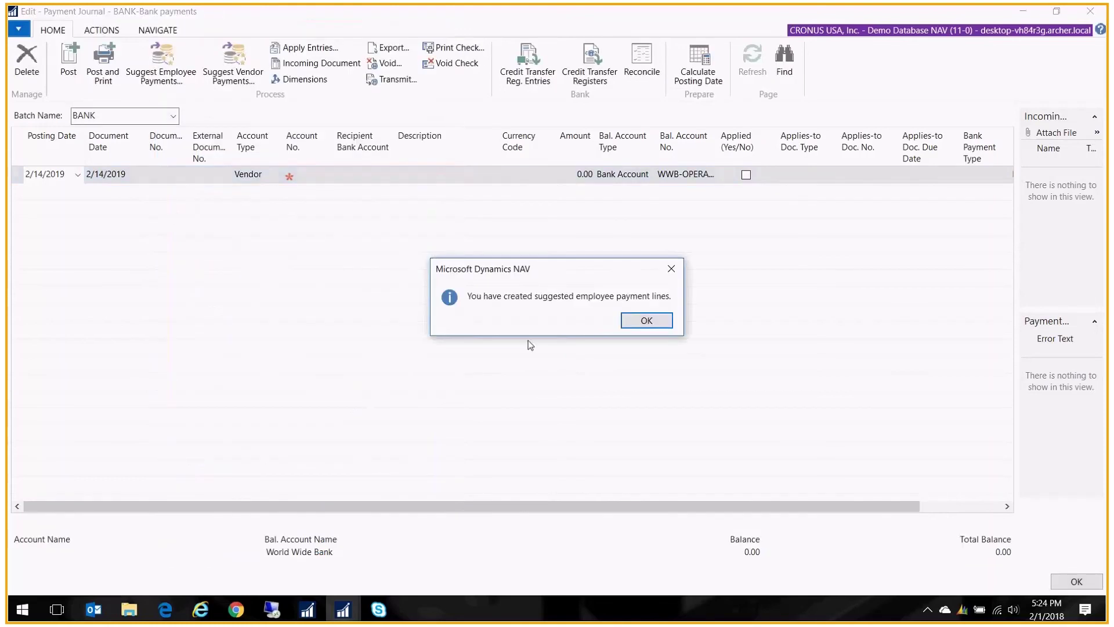
Acknowledge the created payment lines, discard the empty extra line, and review the 647.99 amount
left_click(658, 320)
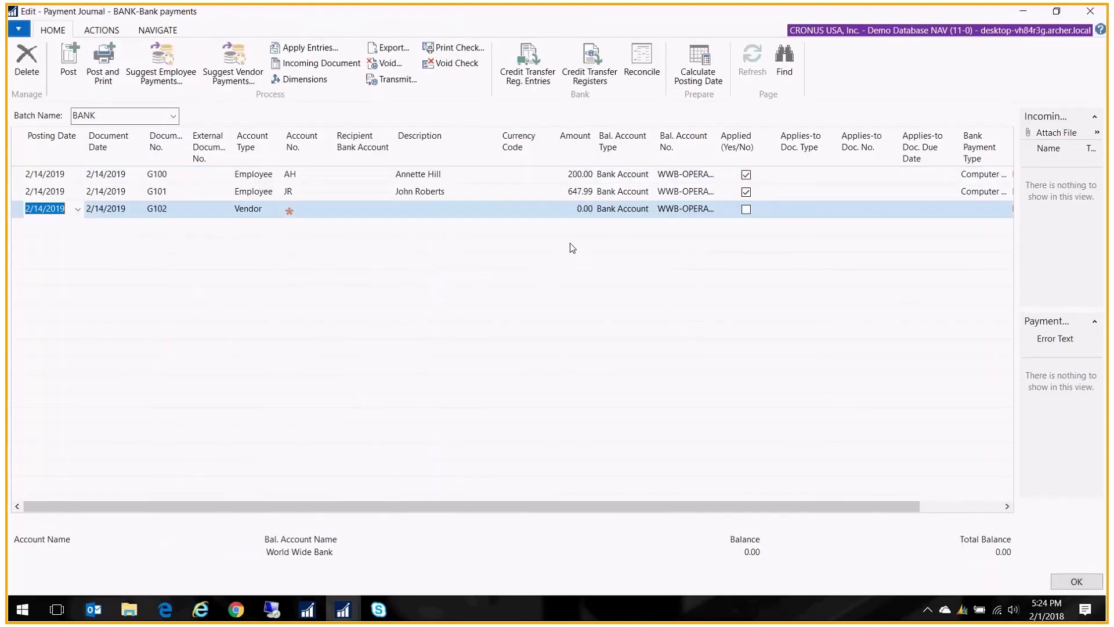
left_click(431, 191)
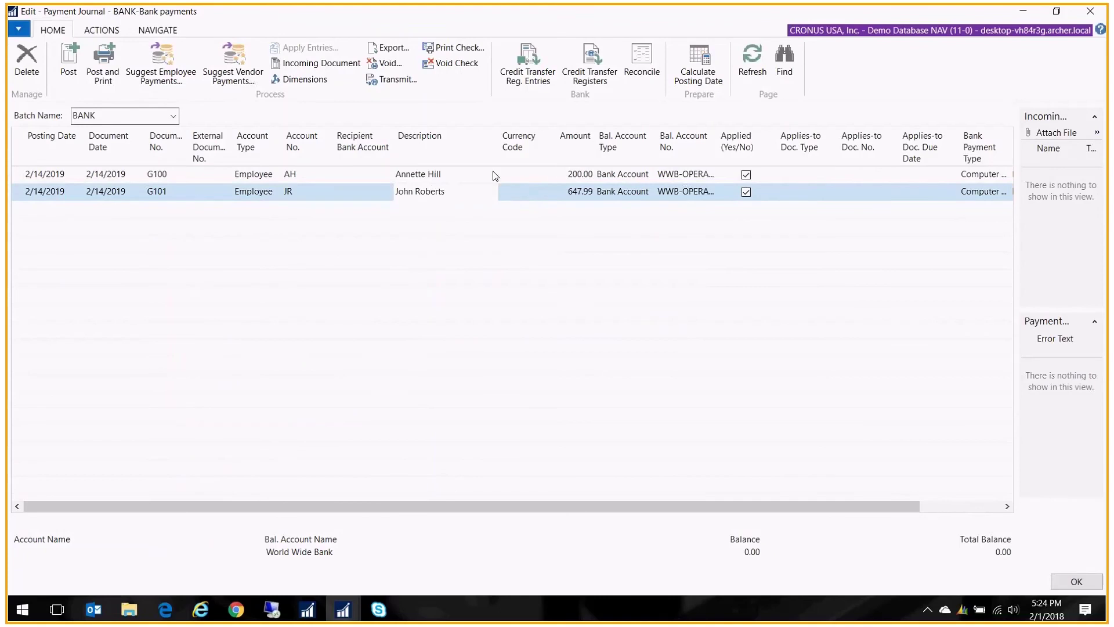
left_click(573, 192)
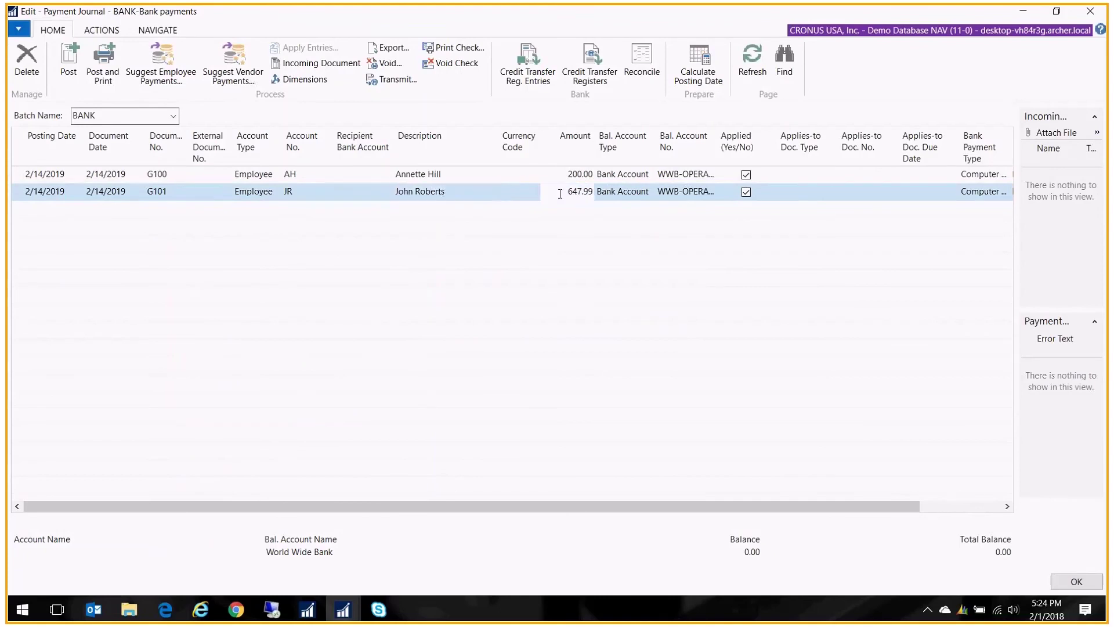
View the employee entries the G100 payment applies to, then close the BANK journal
left_click(601, 175)
left_click(873, 174)
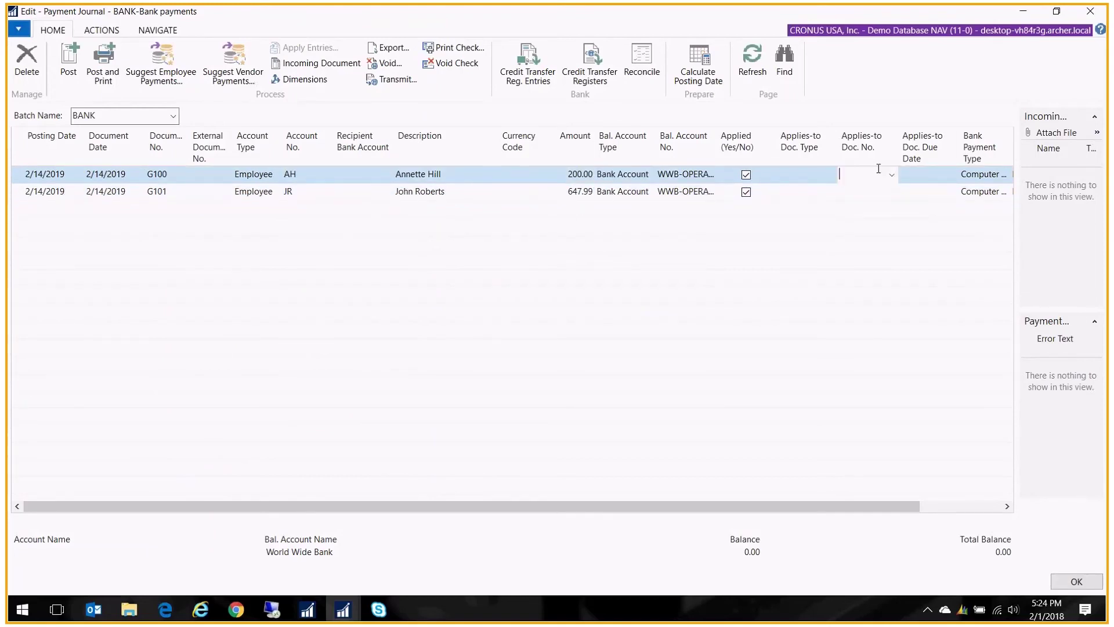
left_click(891, 174)
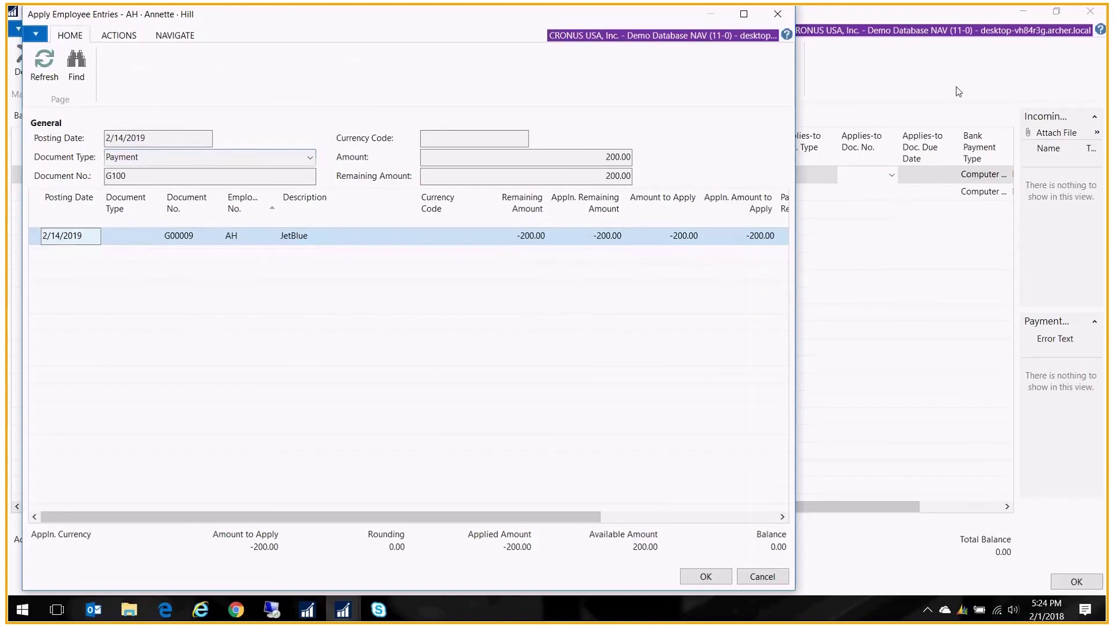
left_click(767, 13)
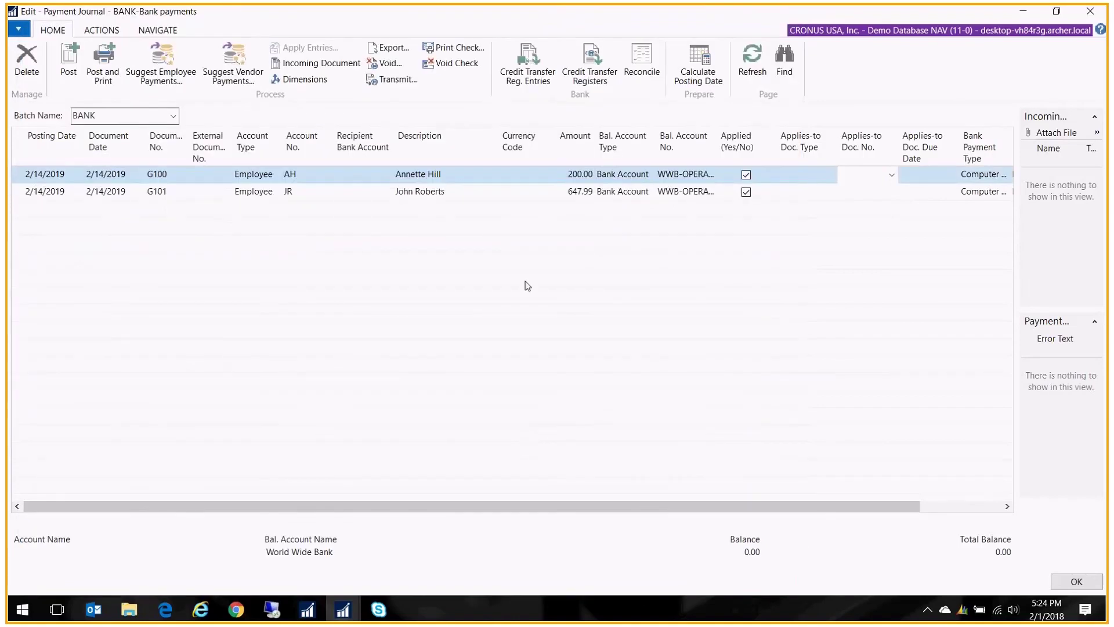
key("Escape")
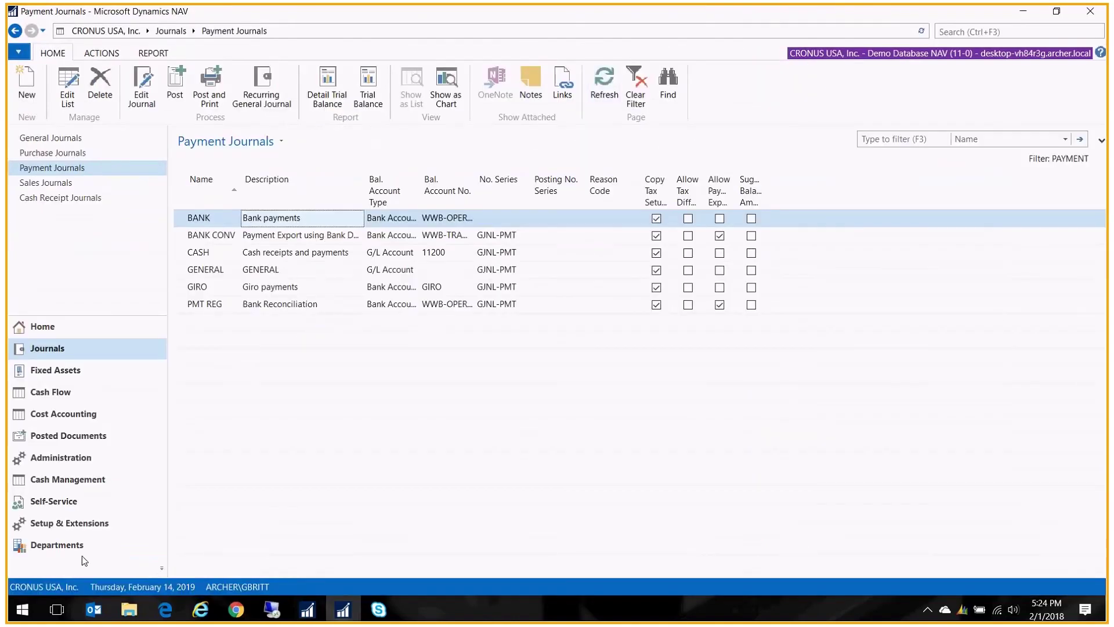
Open the first employee's Ledger Entries and review JetBlue G00006, Uber G00005 and the 200.00 payment
left_click(70, 457)
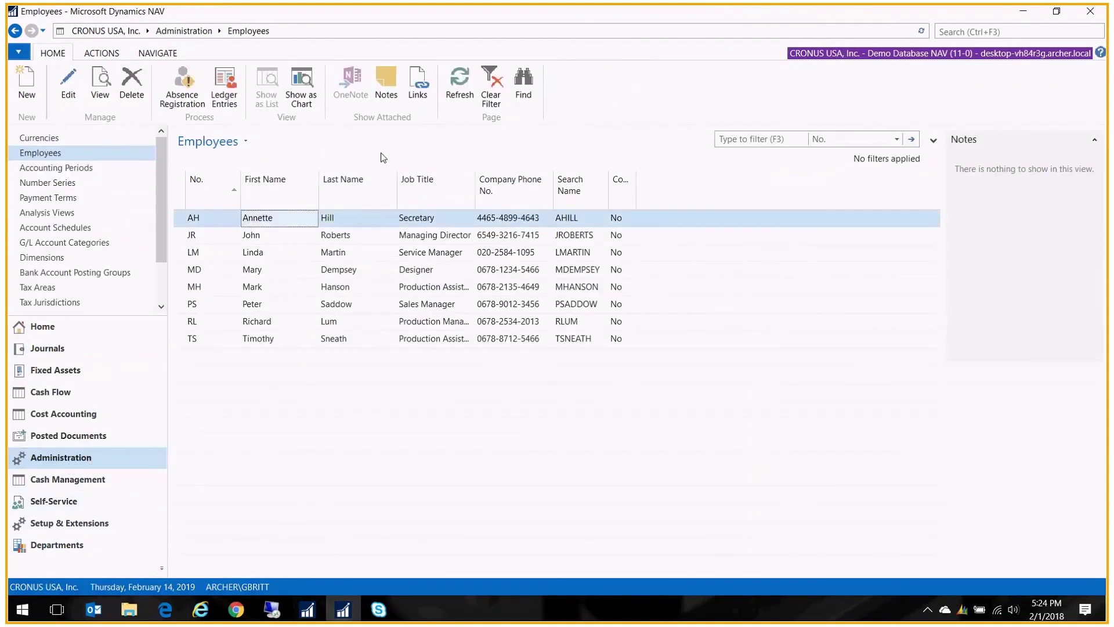
left_click(224, 93)
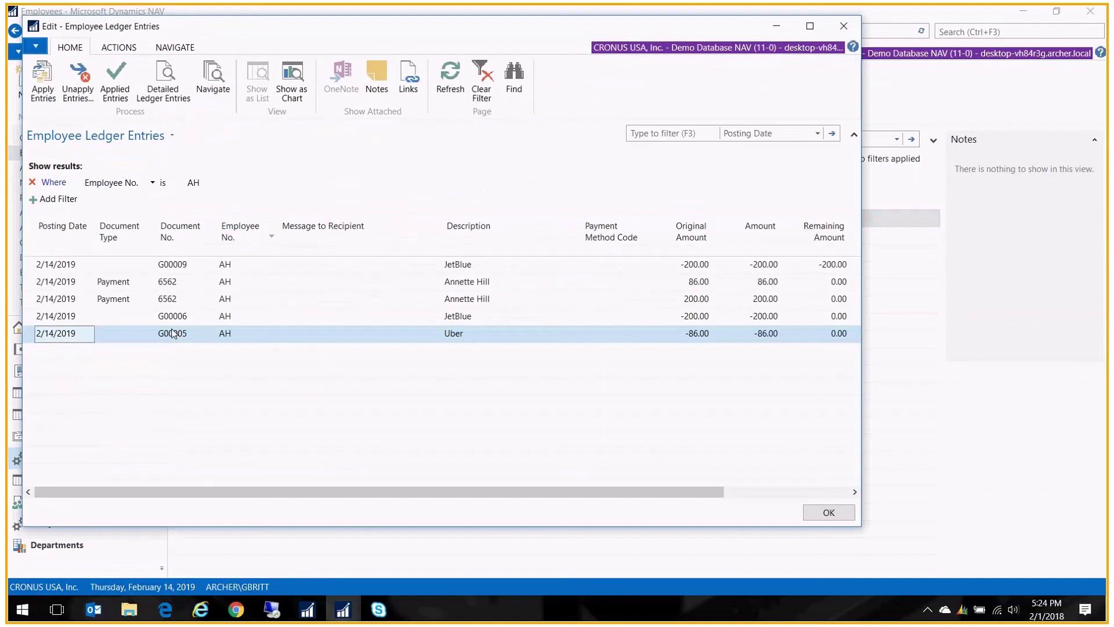
left_click(174, 318)
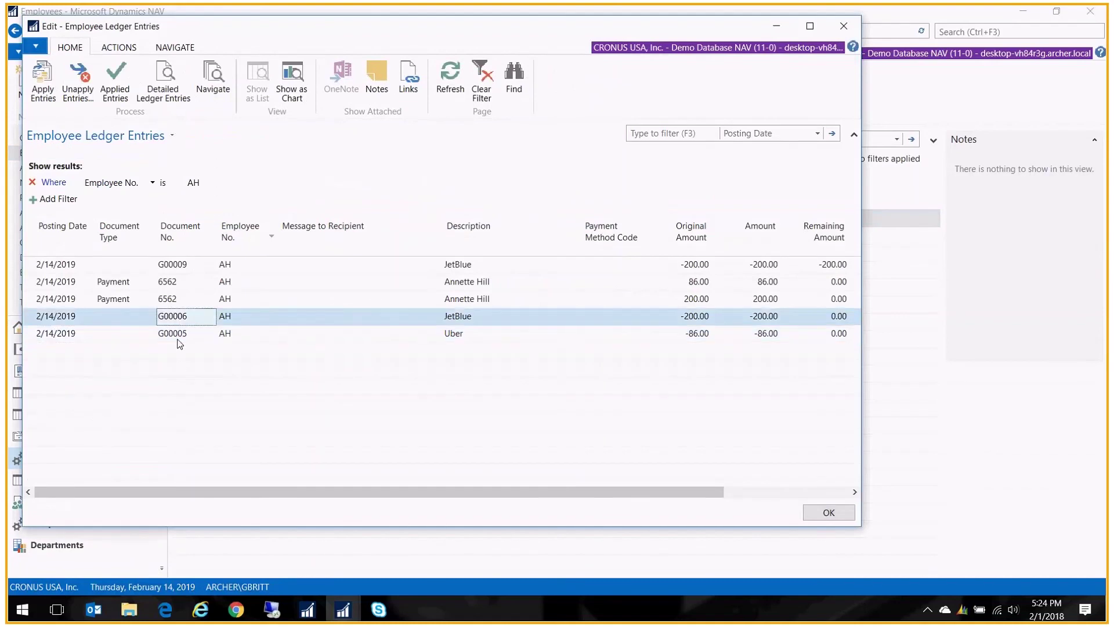
left_click(177, 338)
left_click(456, 316)
key("Up")
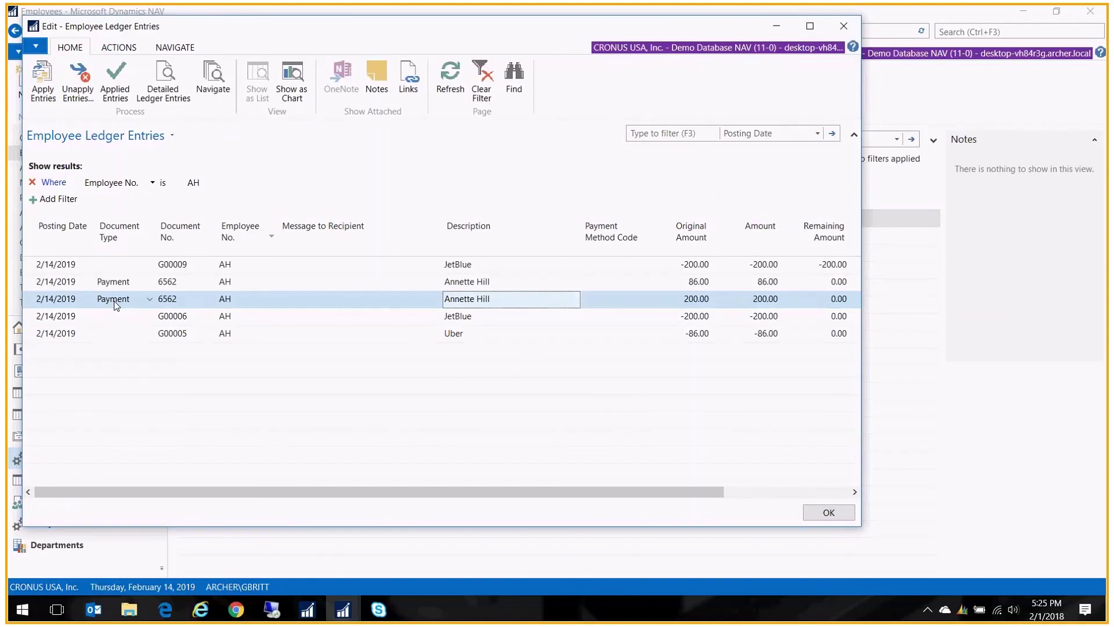
left_click(116, 75)
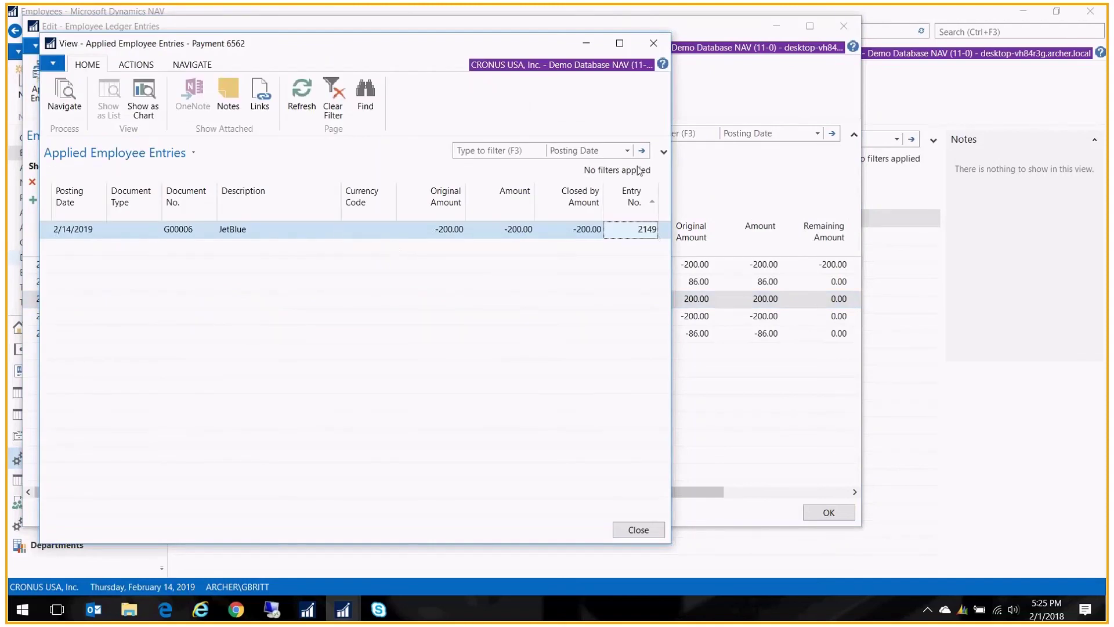
left_click(653, 43)
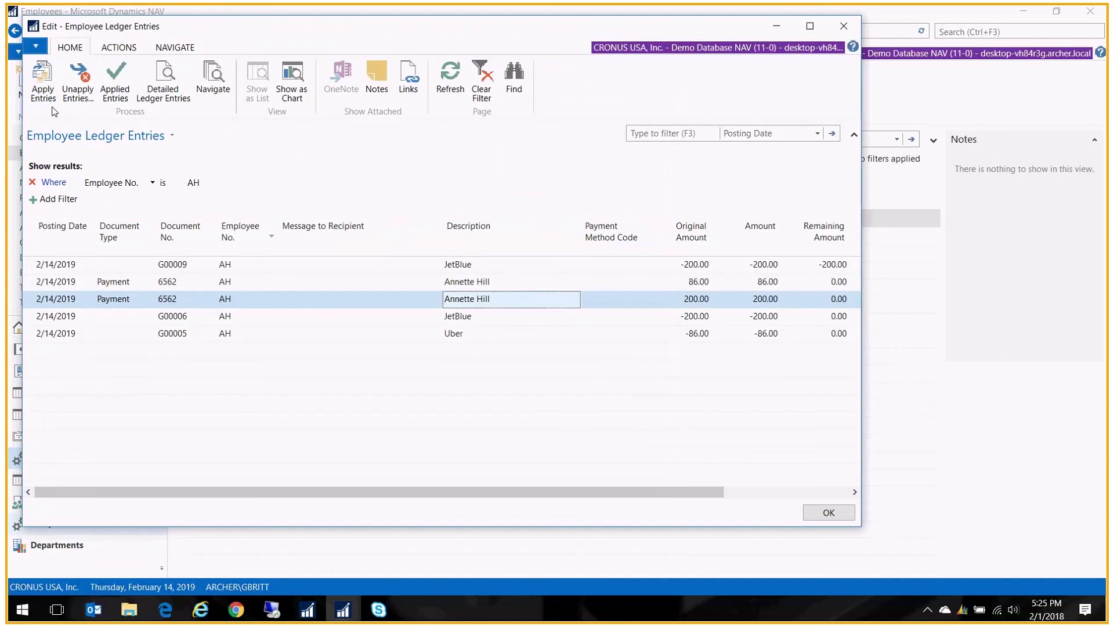
left_click(60, 323)
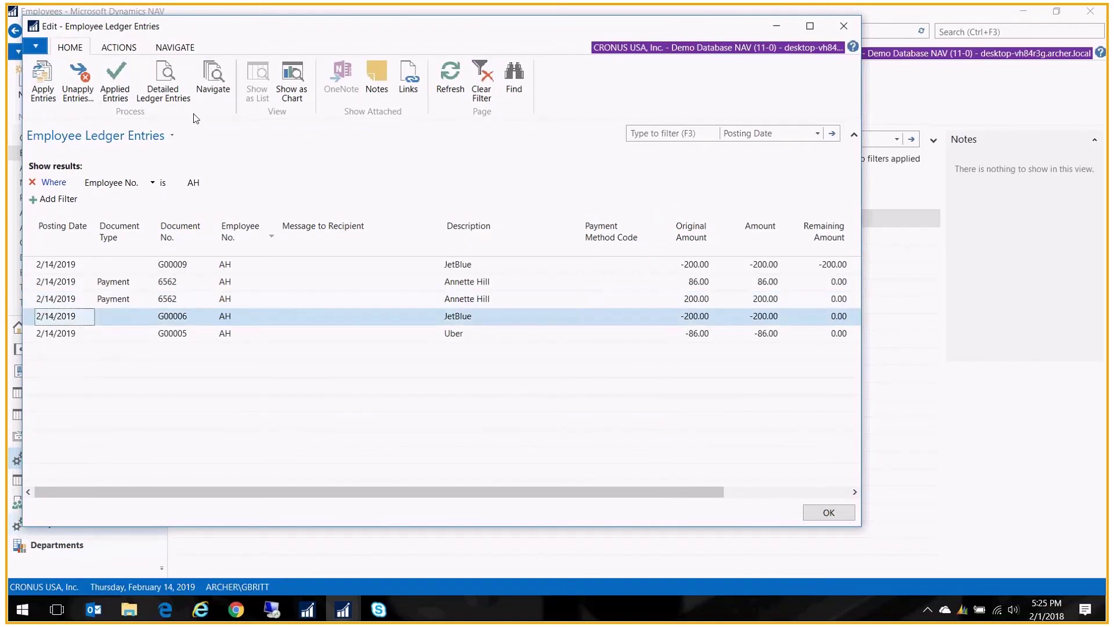
Navigate to G00006's G/L entries: 200.00 to 61300 Travel and -200.00 to 23850 Employees Payable
left_click(213, 78)
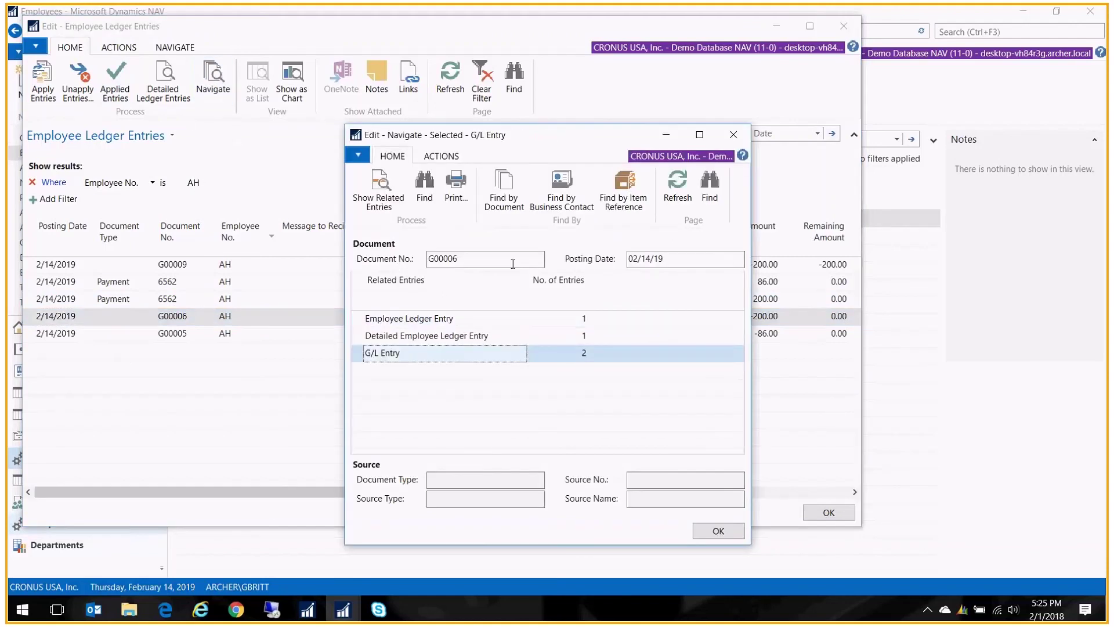
left_click(403, 354)
left_click(380, 188)
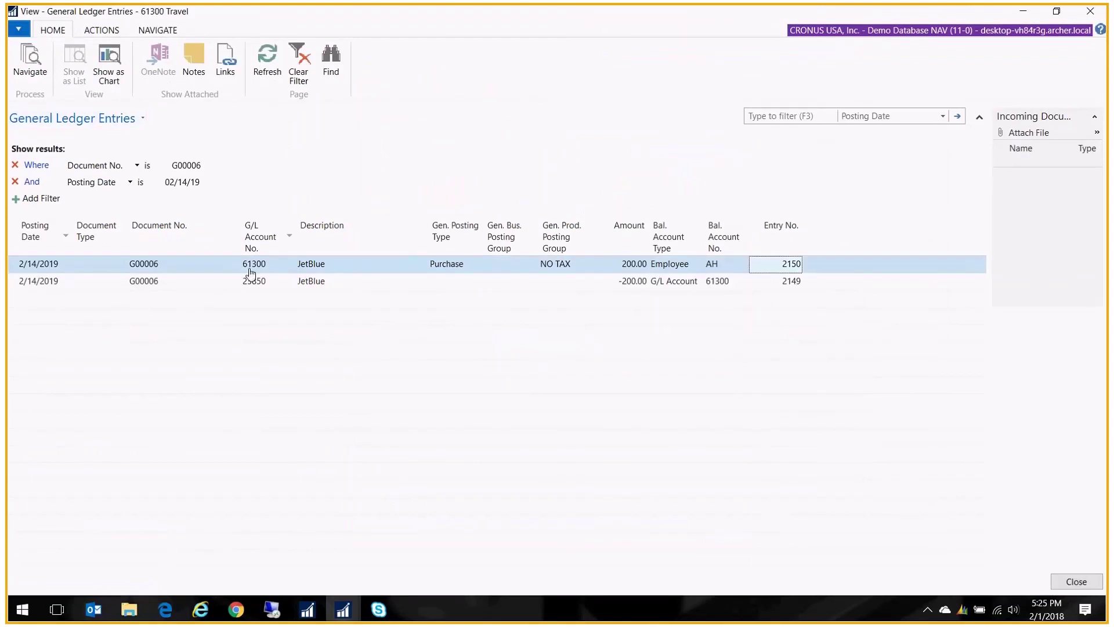
left_click(252, 284)
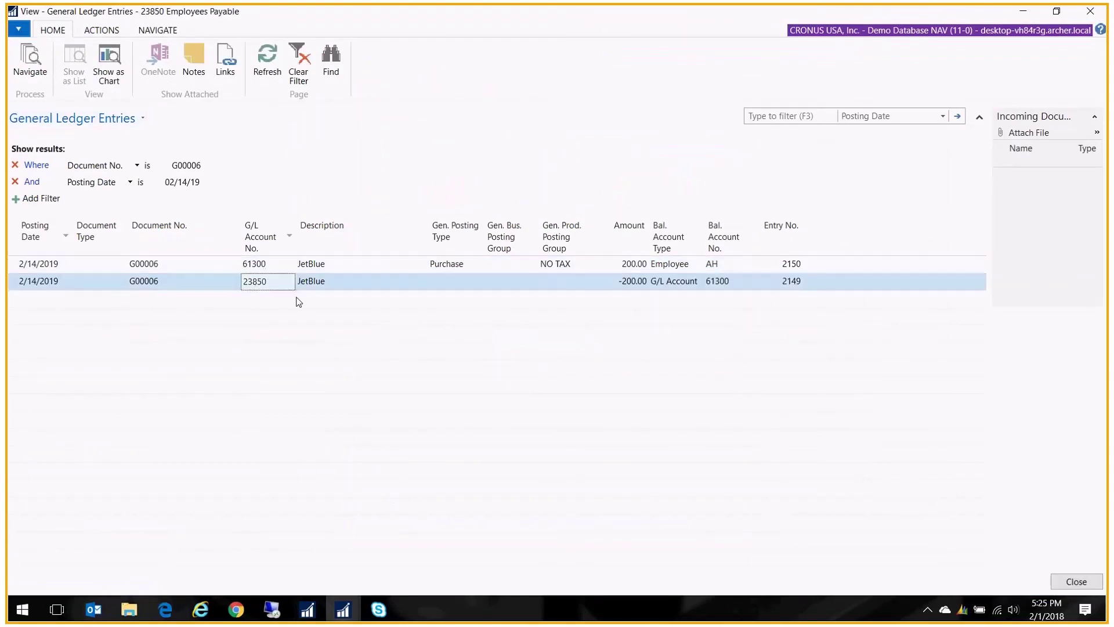